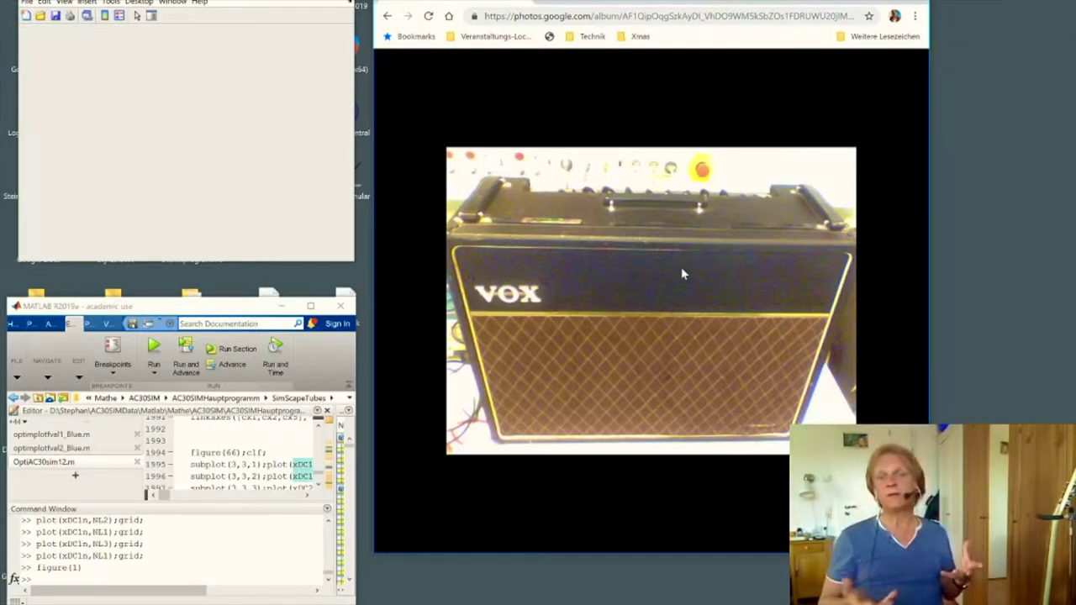
Return to the amplifier album and view the close-up of the tubes beside TREBLE
mouse_move(800, 289)
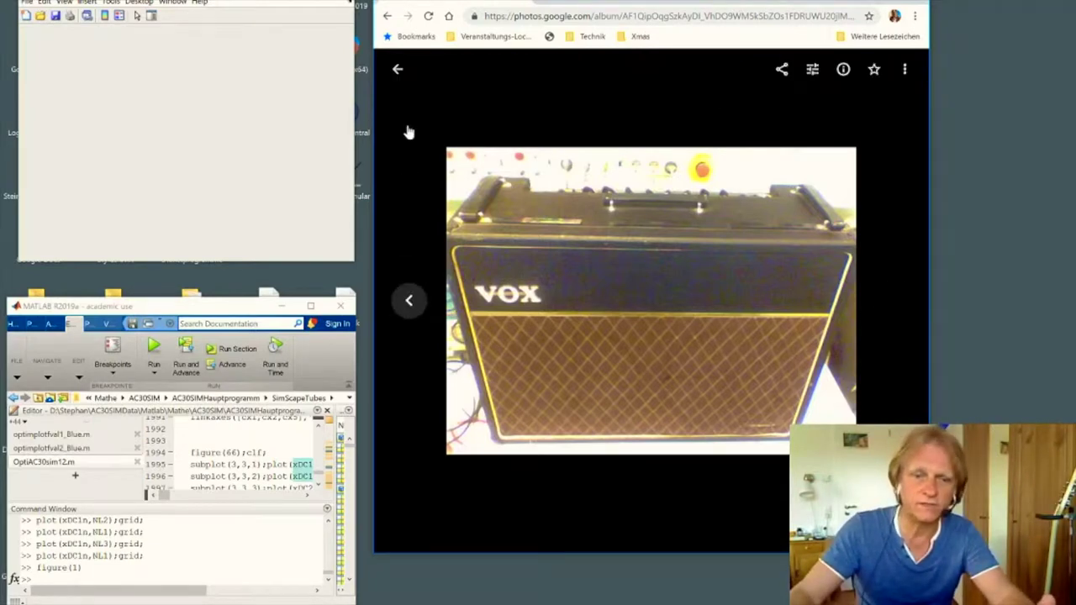
click(398, 69)
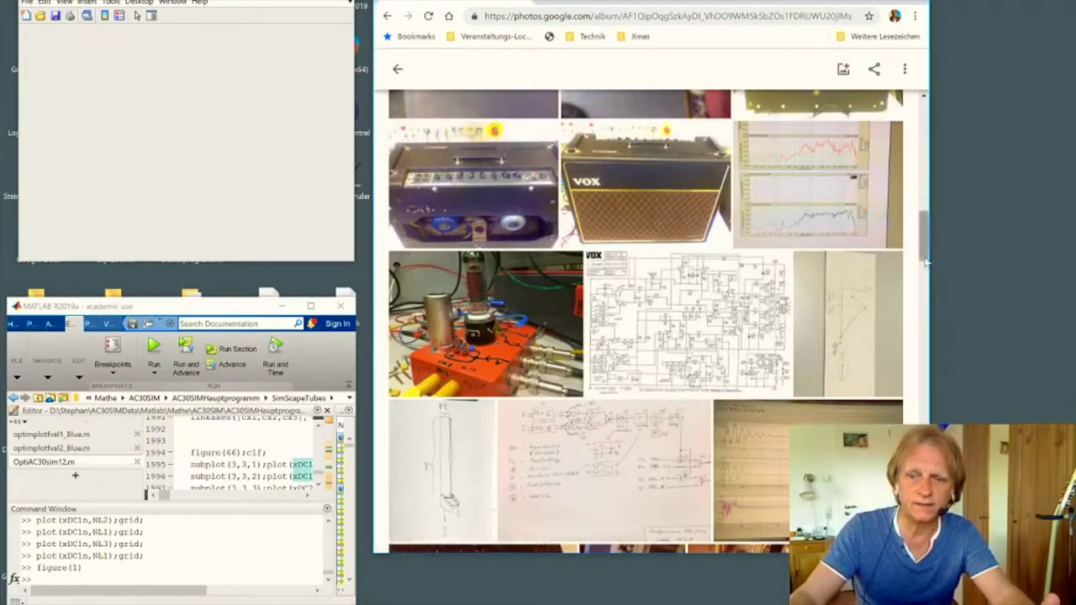
drag(925, 259, 926, 237)
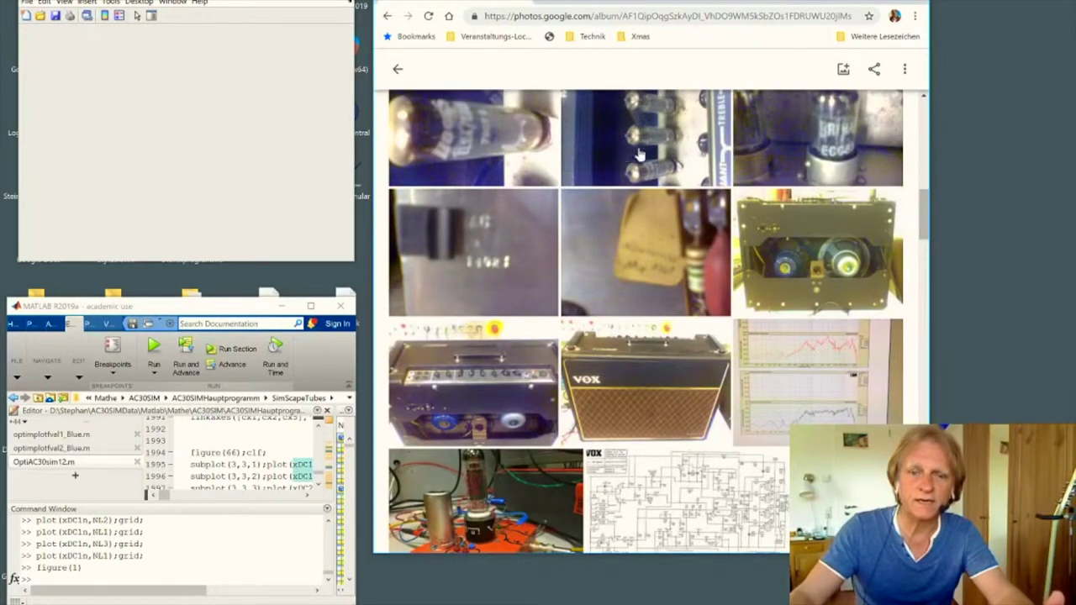
click(639, 153)
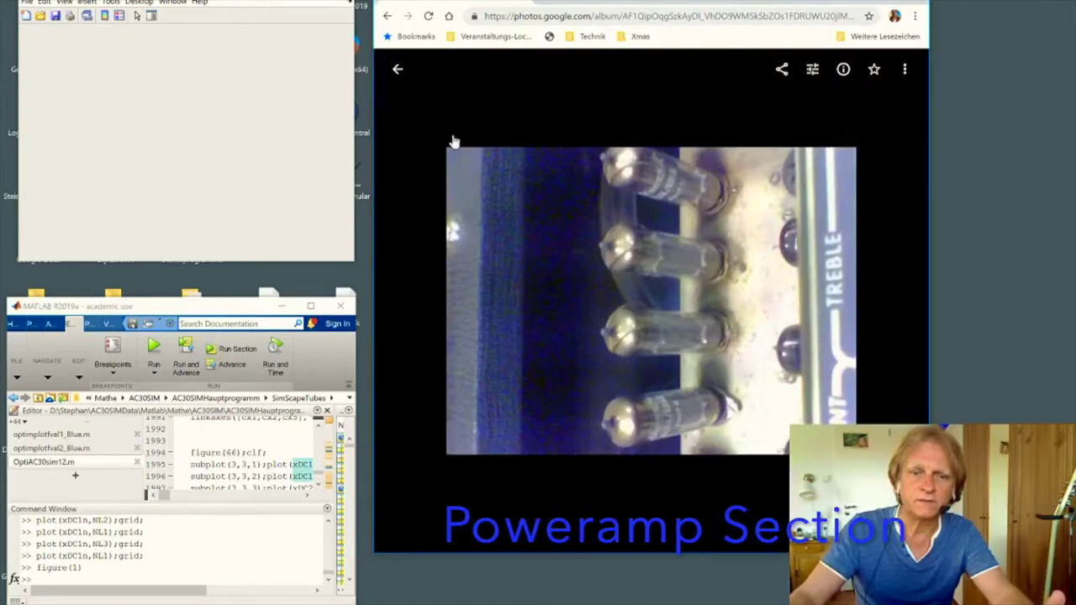
click(397, 68)
View the ECC83 preamp tube photo, close it, and make MATLAB's command window active
click(815, 139)
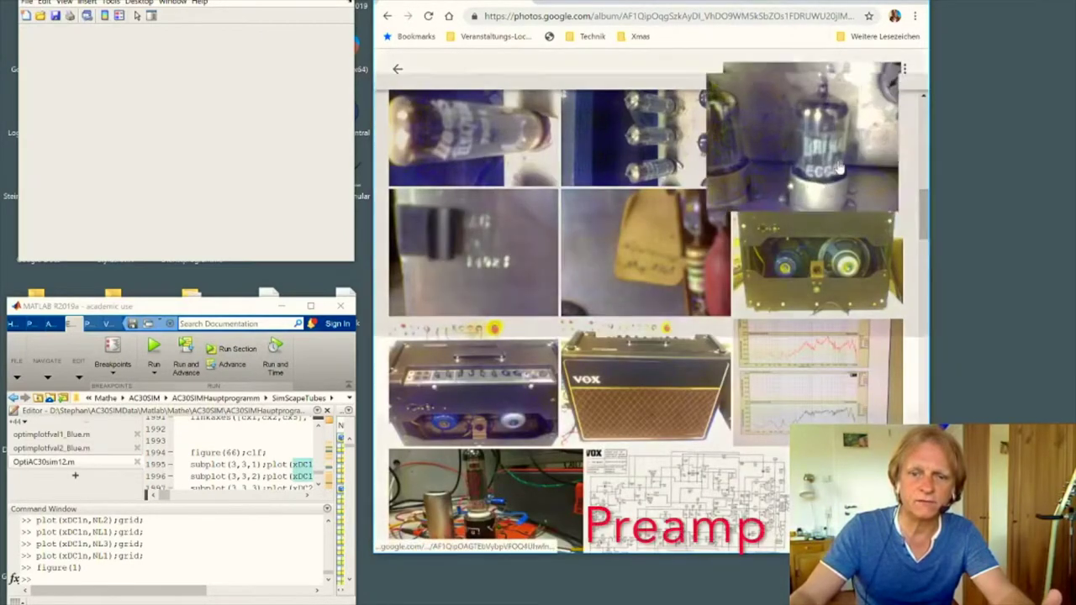
click(397, 68)
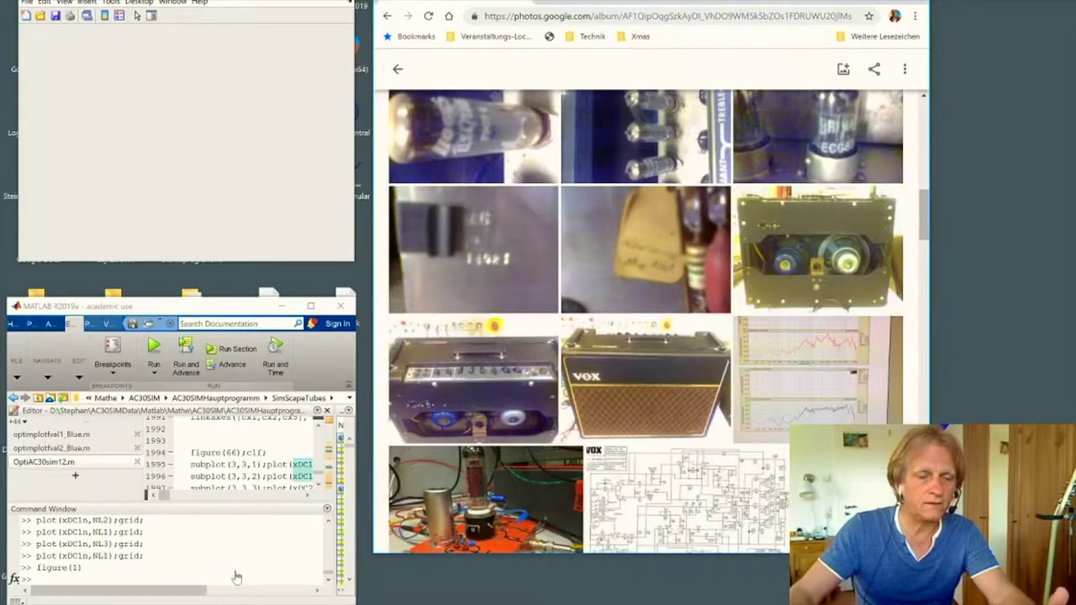
click(234, 575)
Re-run the history commands plotting NL1 and then NL2 against xDC1n
key(Up)
key(Up)
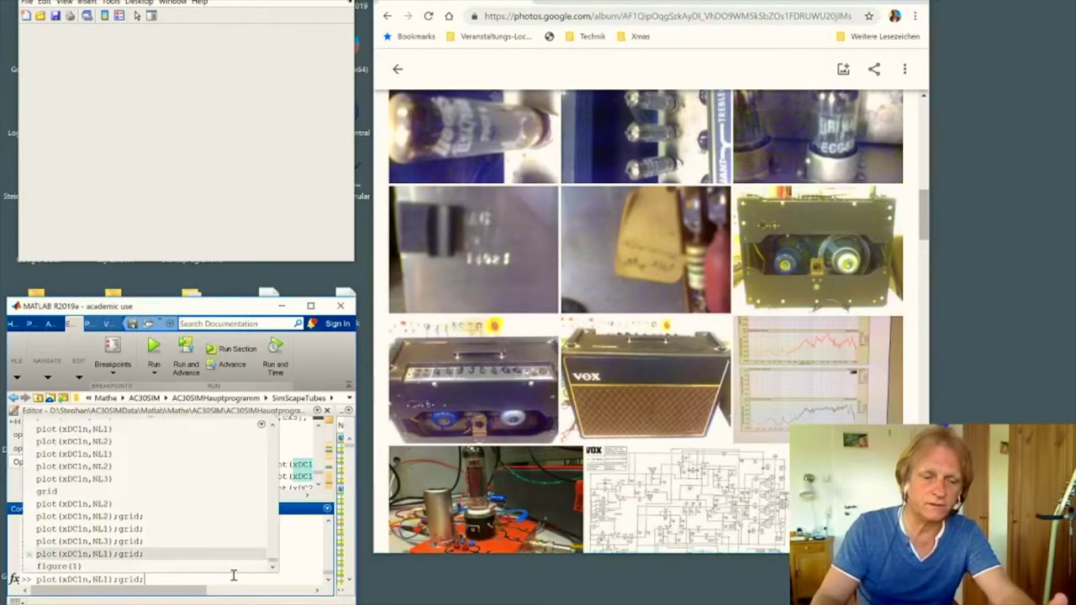
key(Return)
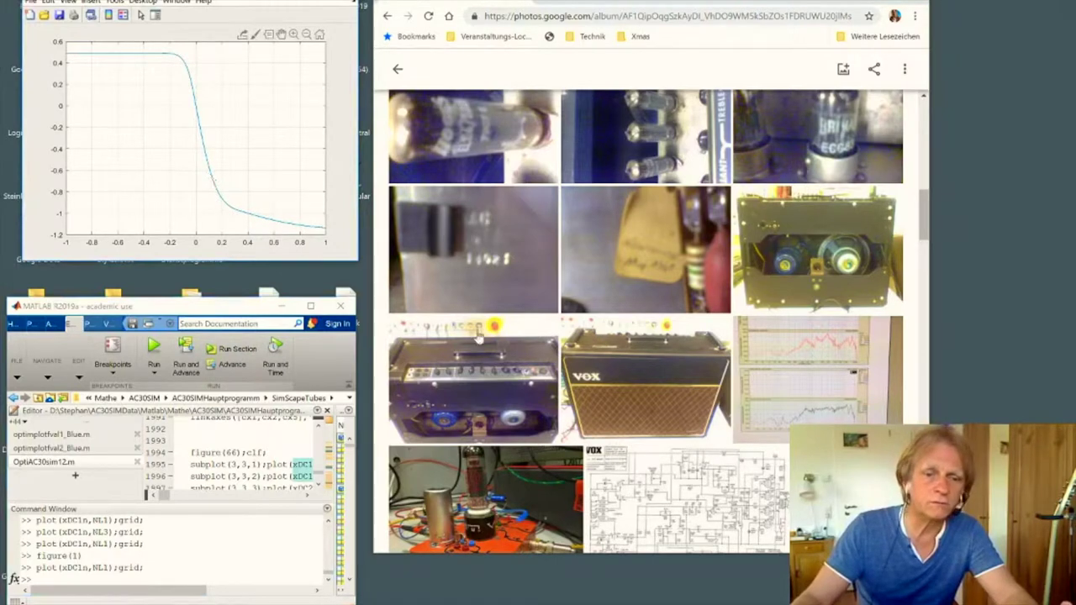
click(147, 581)
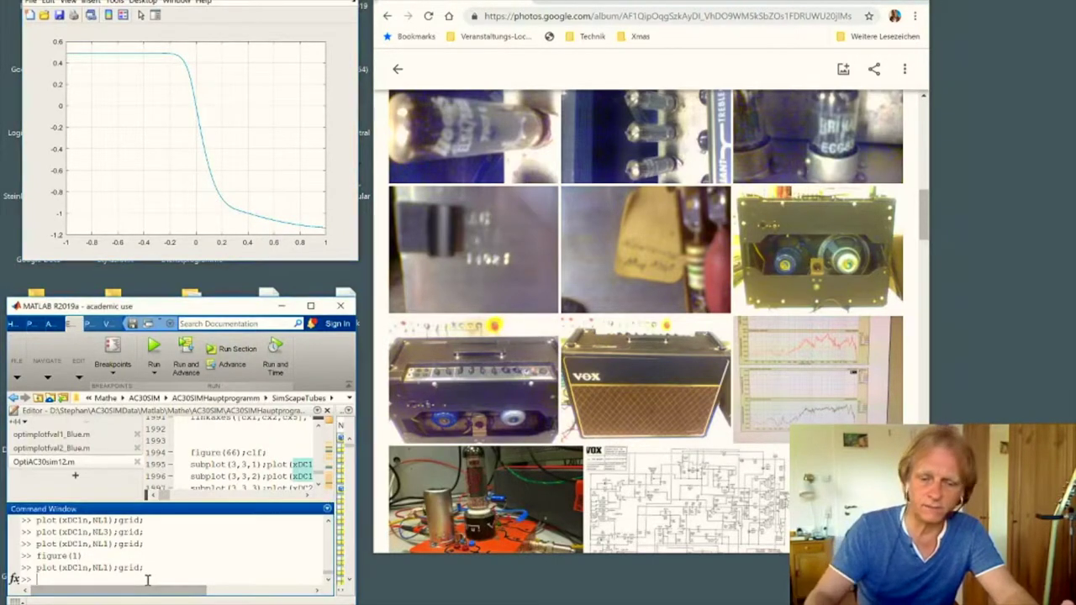
key(Up)
key(Up)
key(Up)
key(Up)
key(Up)
key(Up)
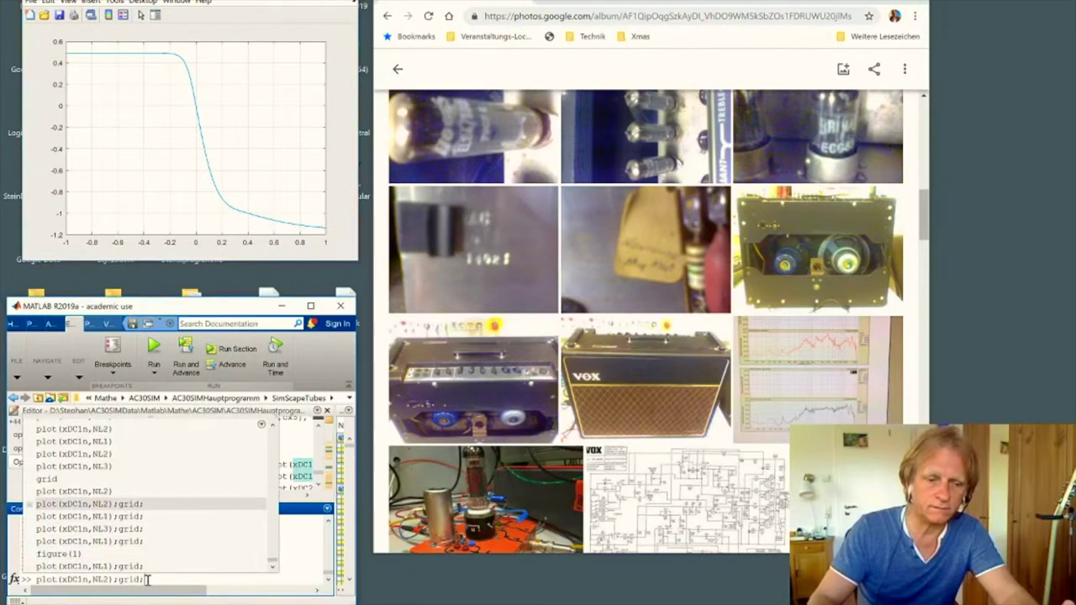
key(Return)
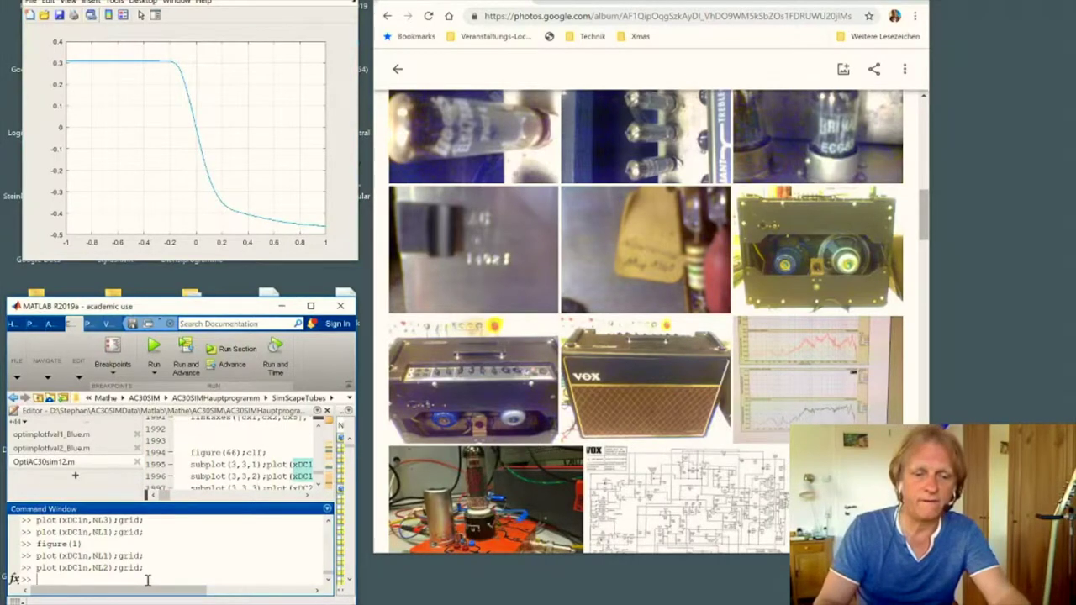
Plot NL3 against xDC1n, then switch to the SigmaStudio schematic
key(Up)
key(Up)
key(Up)
key(Up)
key(Up)
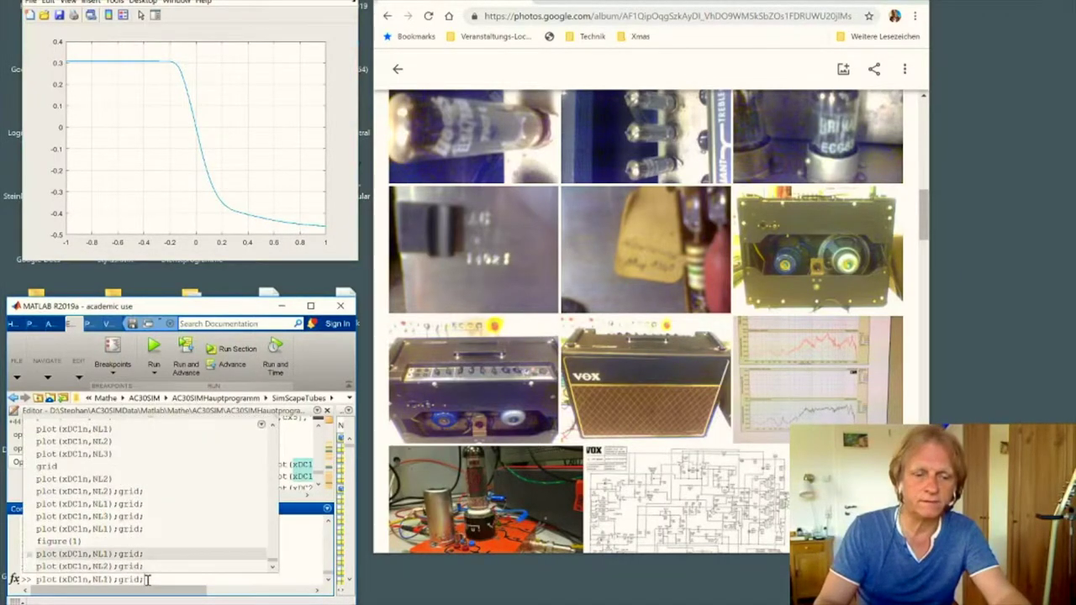
key(Return)
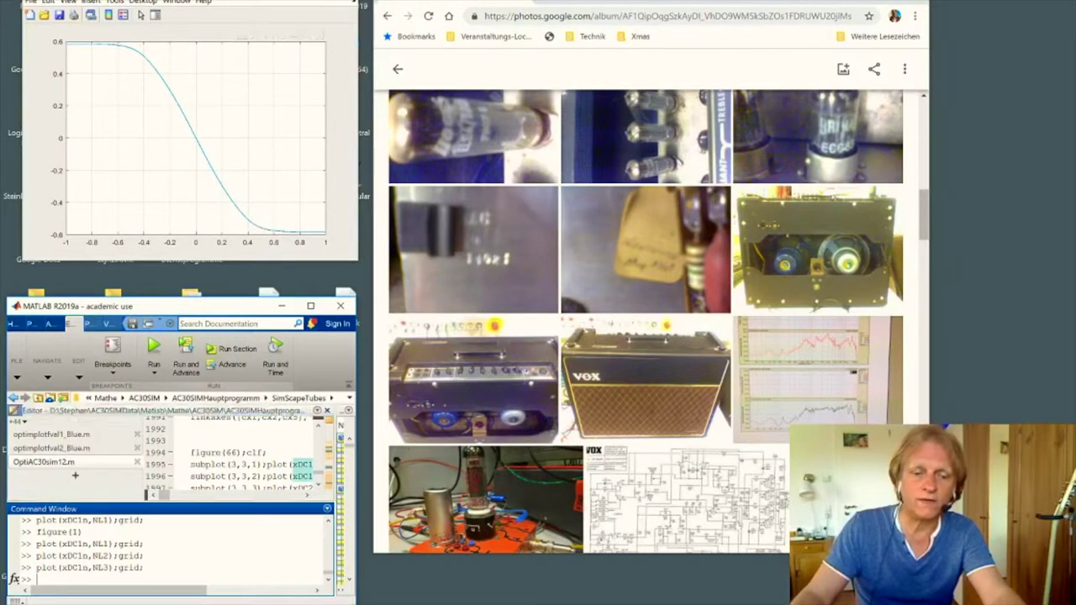
key(alt+Tab)
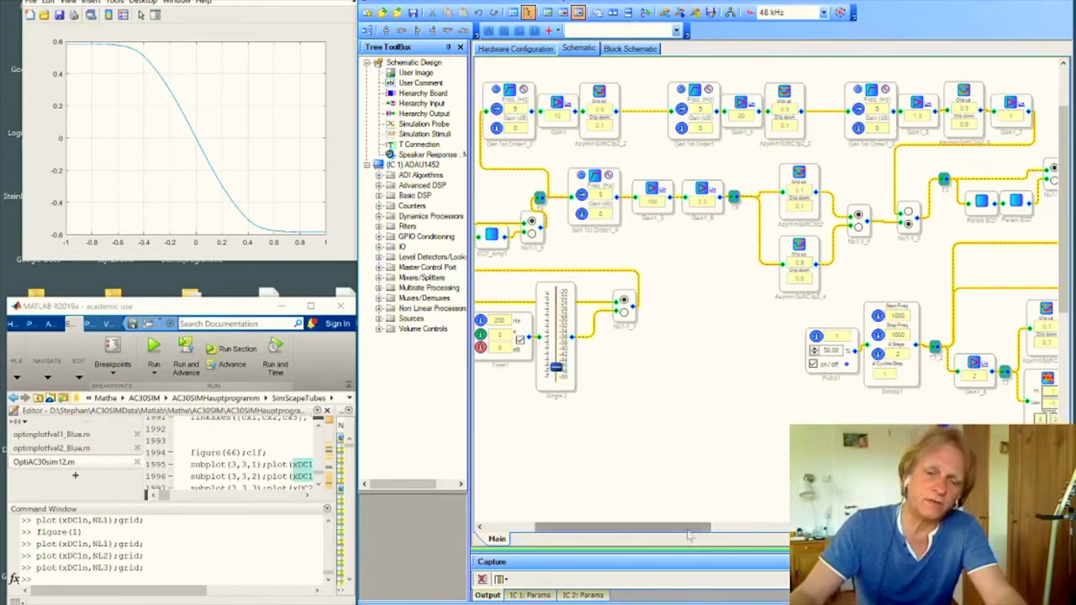
Scroll the schematic right, select the HardClip and AsymmSoftClip blocks, then bring SpectraPLUS forward
drag(688, 535, 777, 535)
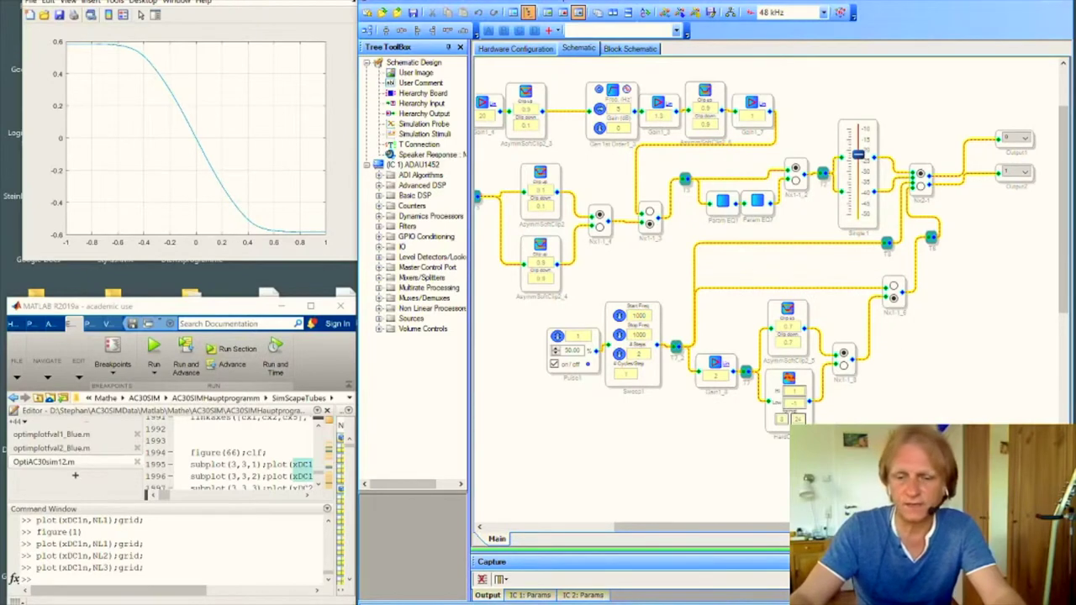
click(803, 379)
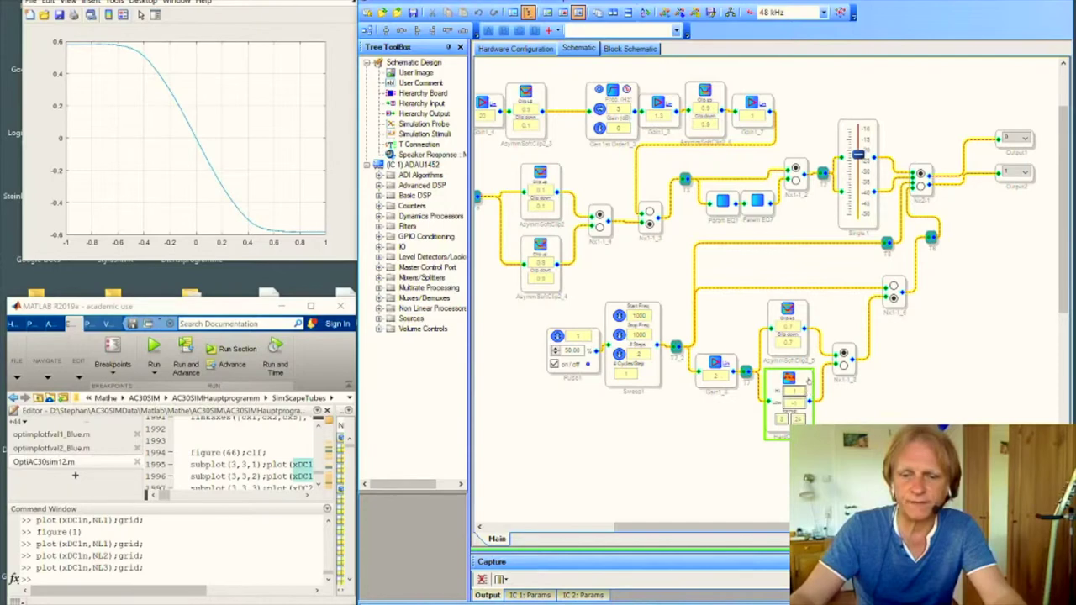
click(801, 309)
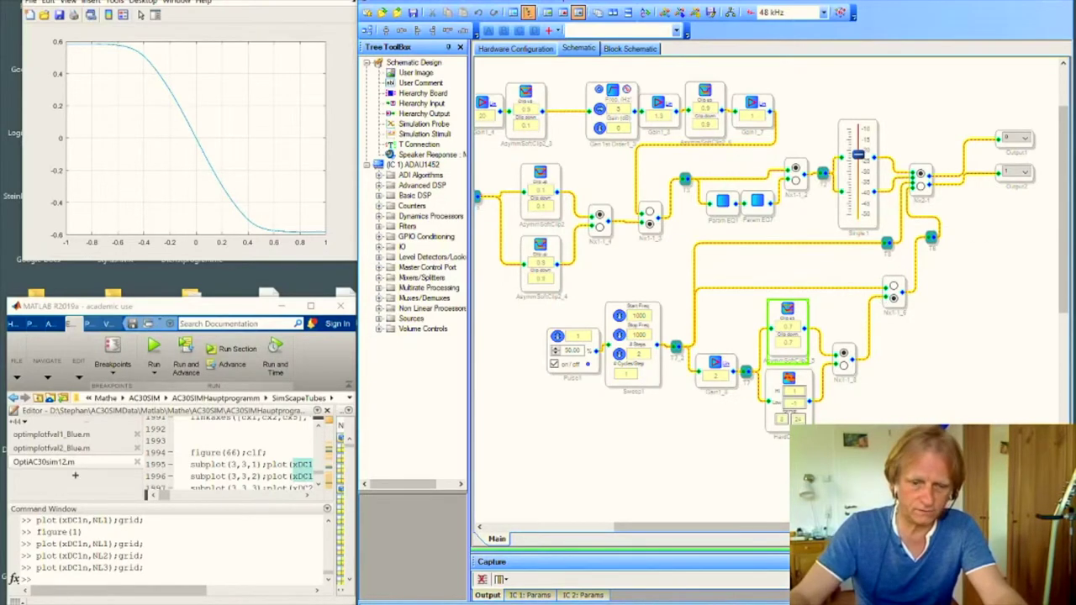
key(alt+Tab)
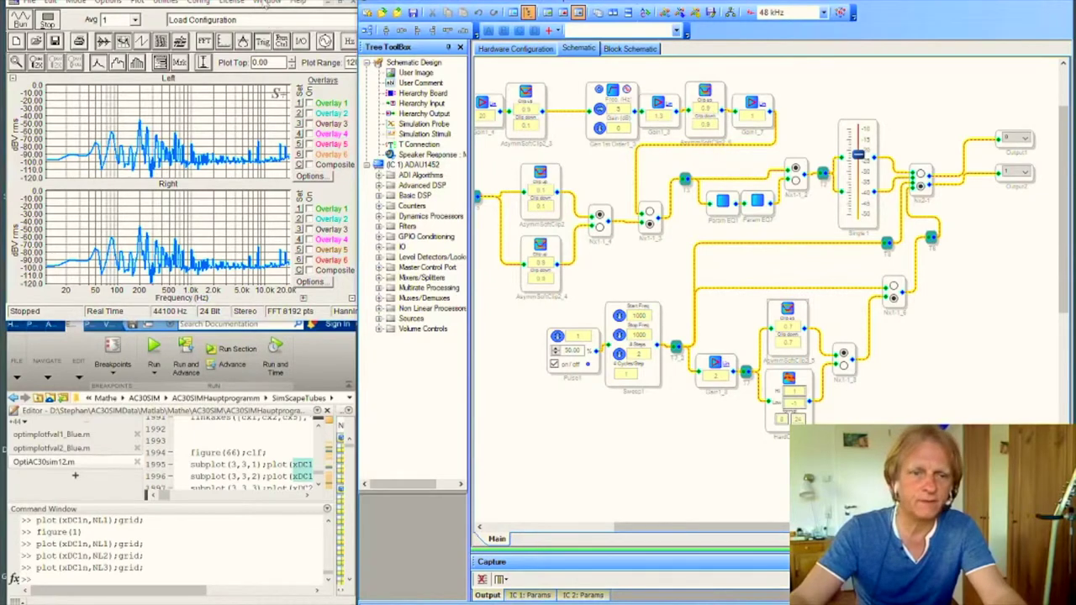
Run SpectraPLUS in Left versus Right view to draw the clipping transfer curve
click(268, 3)
click(286, 109)
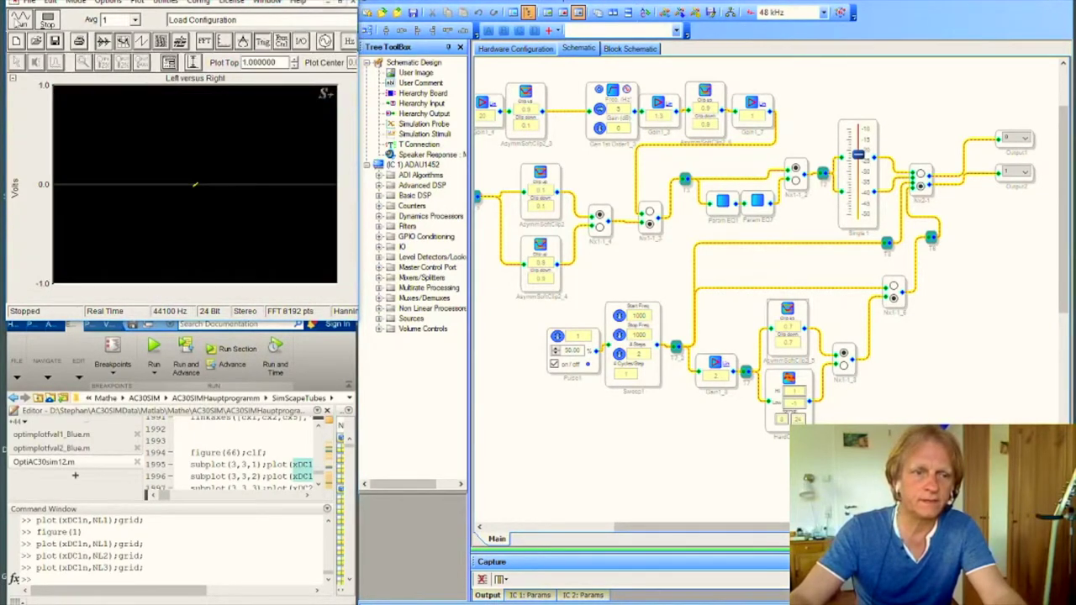
key(F5)
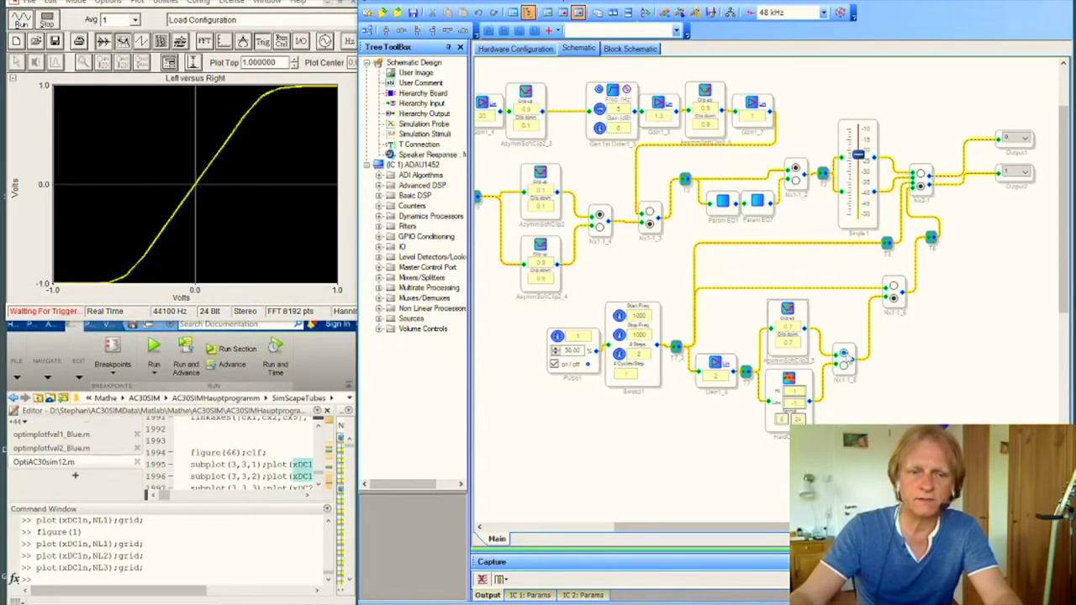
click(791, 327)
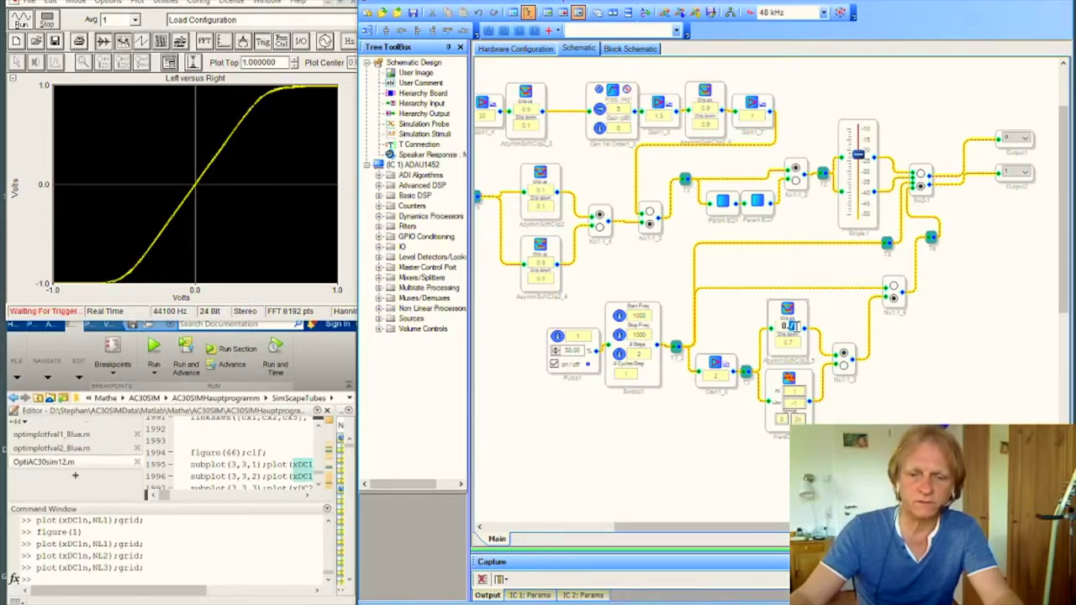
Set the AsymmSoftClip threshold to 0.3 and flip the Nx1 switch to compare clipping curves
double_click(791, 340)
text(0.3)
key(Return)
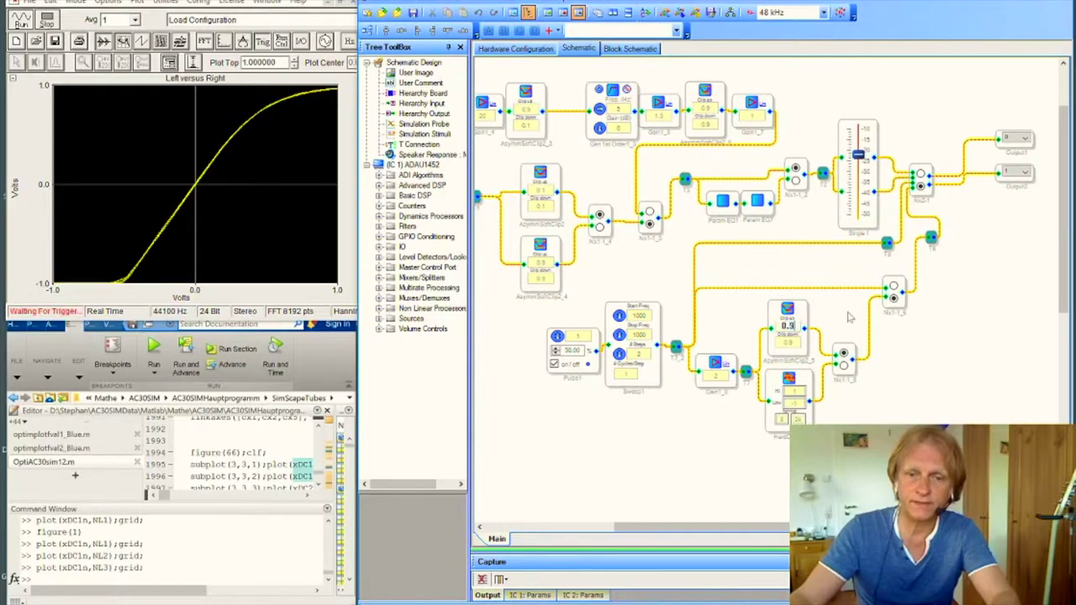
click(845, 358)
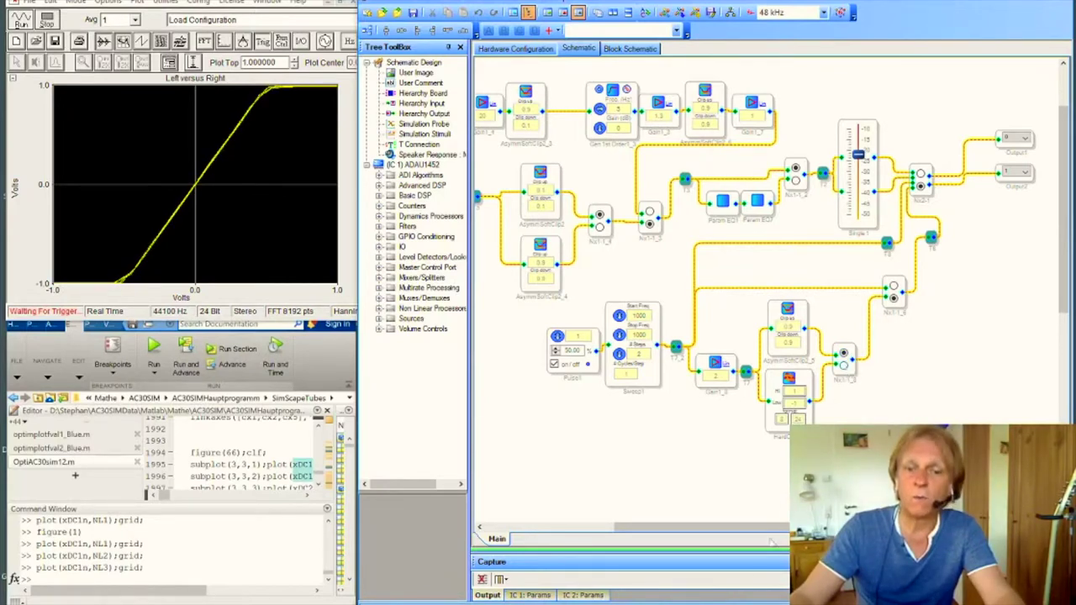
Return SpectraPLUS to the Spectrum view and flip the Nx1 switch to its other input
mouse_move(764, 529)
mouse_down()
mouse_move(711, 530)
mouse_move(735, 528)
mouse_up()
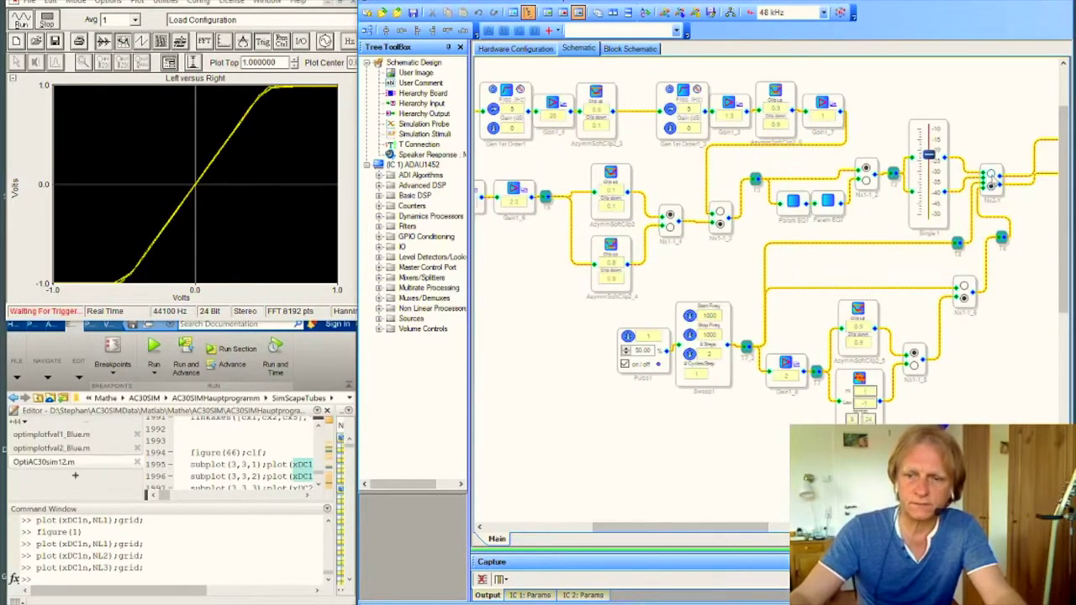
drag(717, 531, 640, 530)
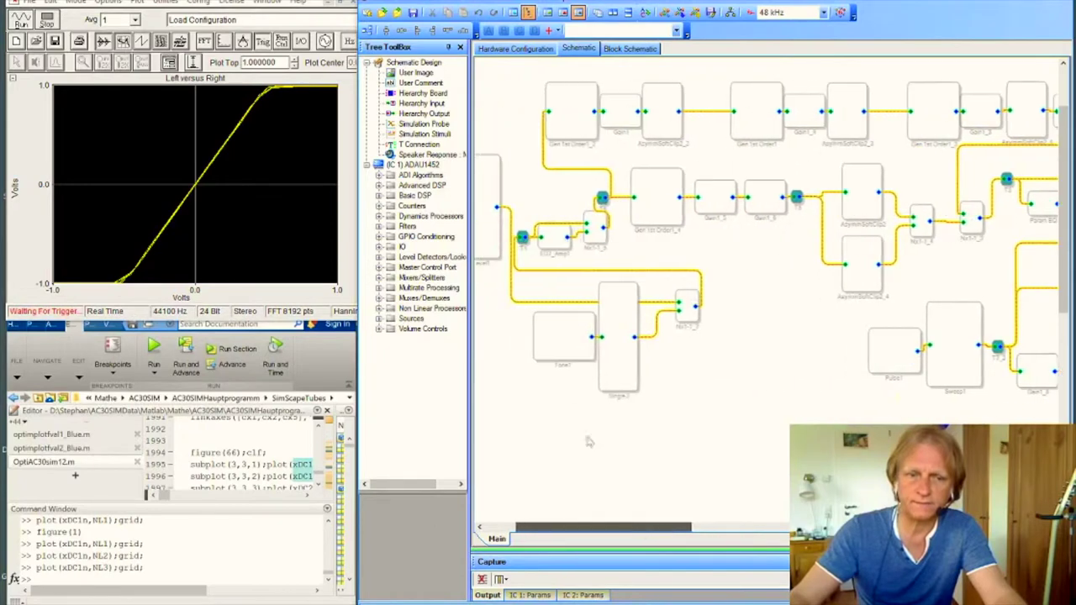
click(268, 3)
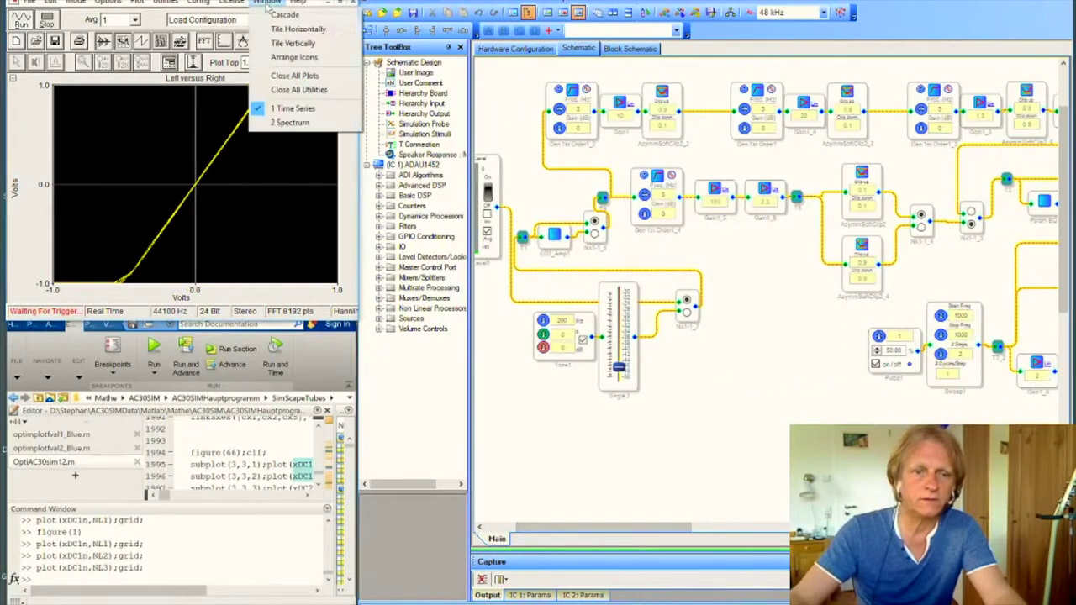
click(296, 123)
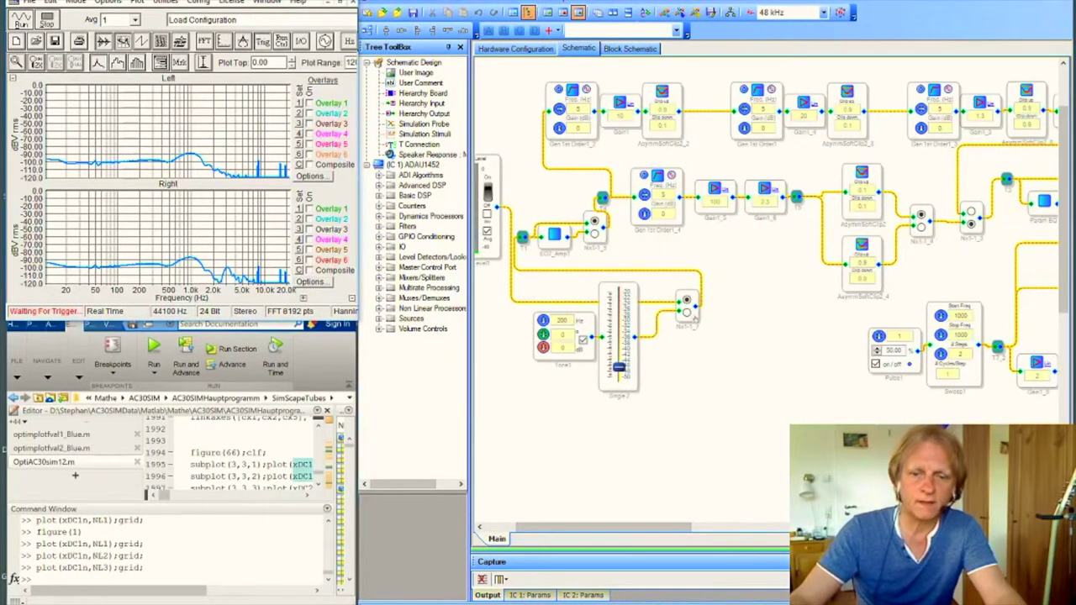
click(687, 312)
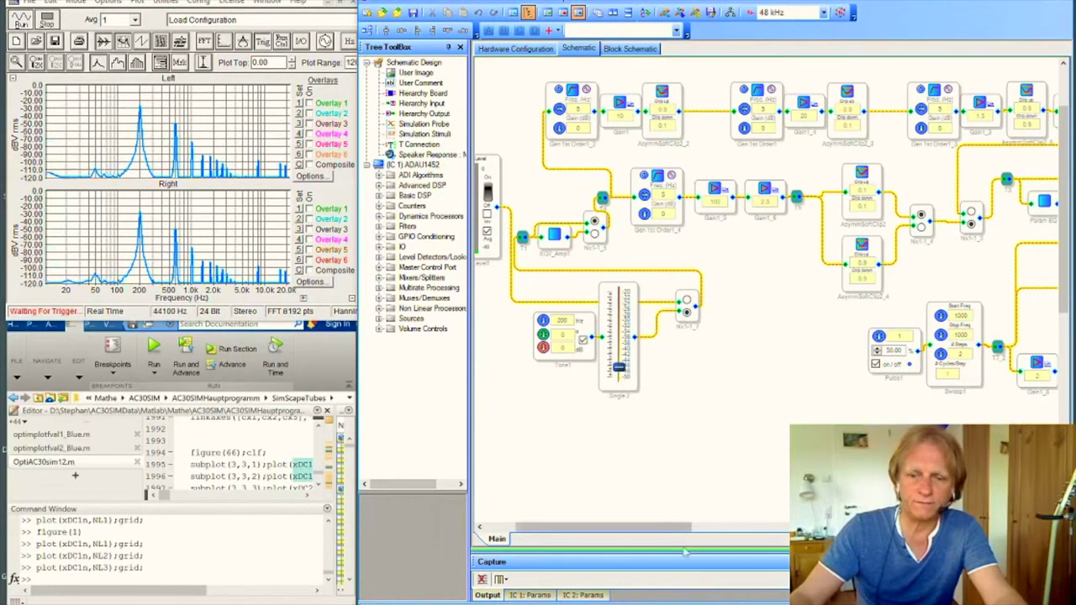
Adjust the Single2 level slider down and back up until strong harmonic peaks return
drag(682, 529, 690, 533)
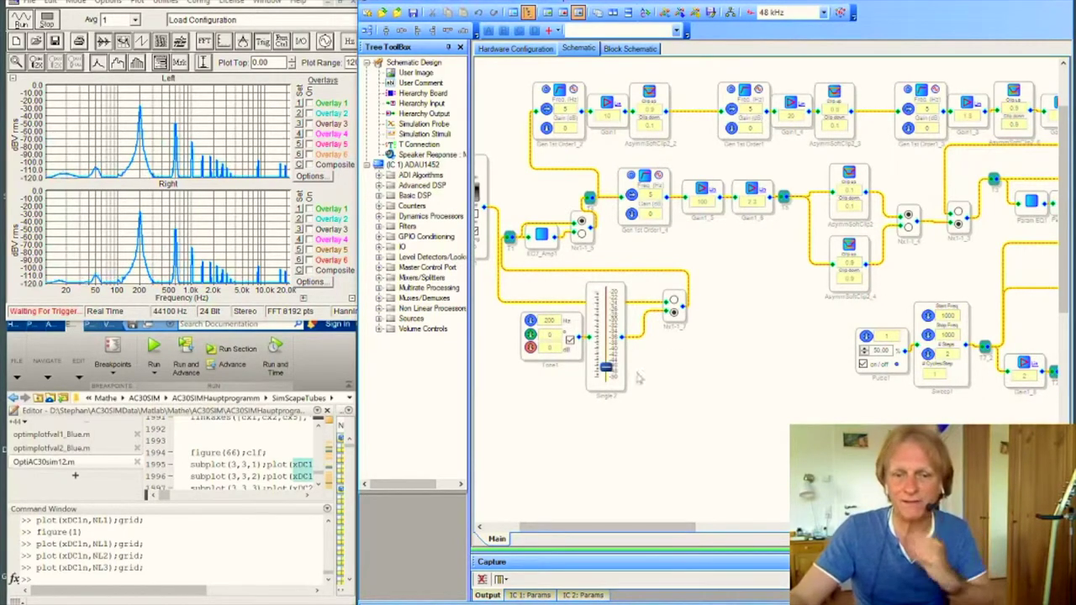
drag(611, 529, 596, 530)
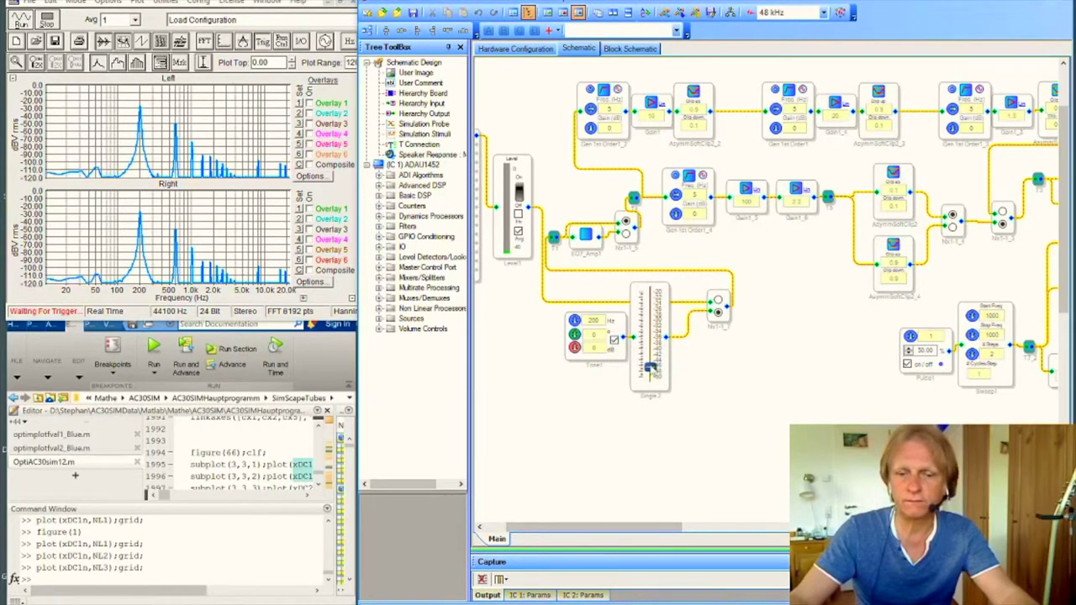
drag(650, 370, 650, 364)
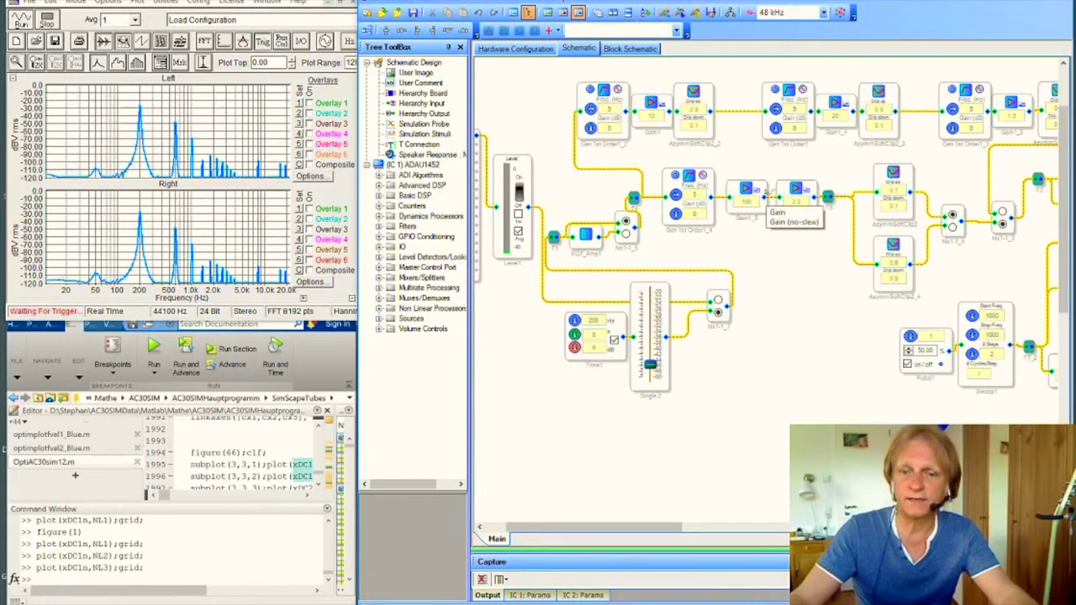
drag(670, 529, 698, 531)
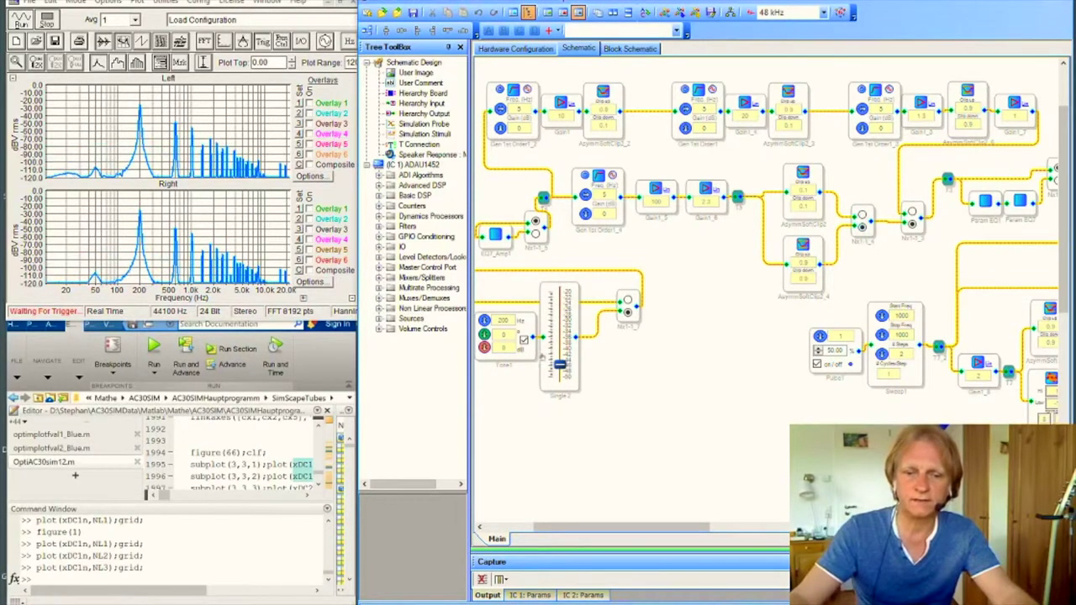
drag(559, 363, 559, 372)
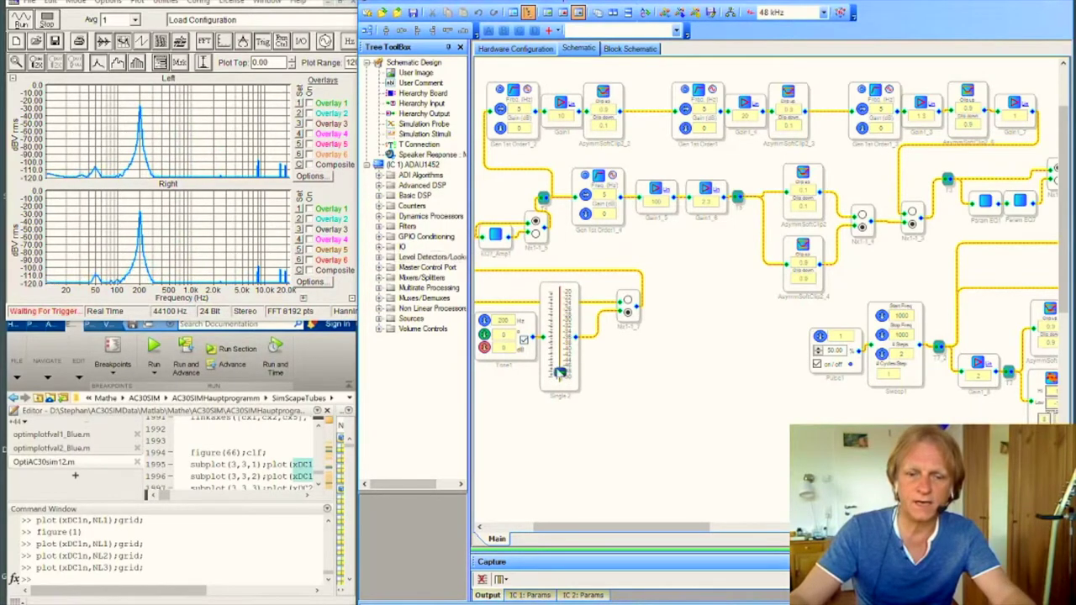
drag(559, 374, 560, 374)
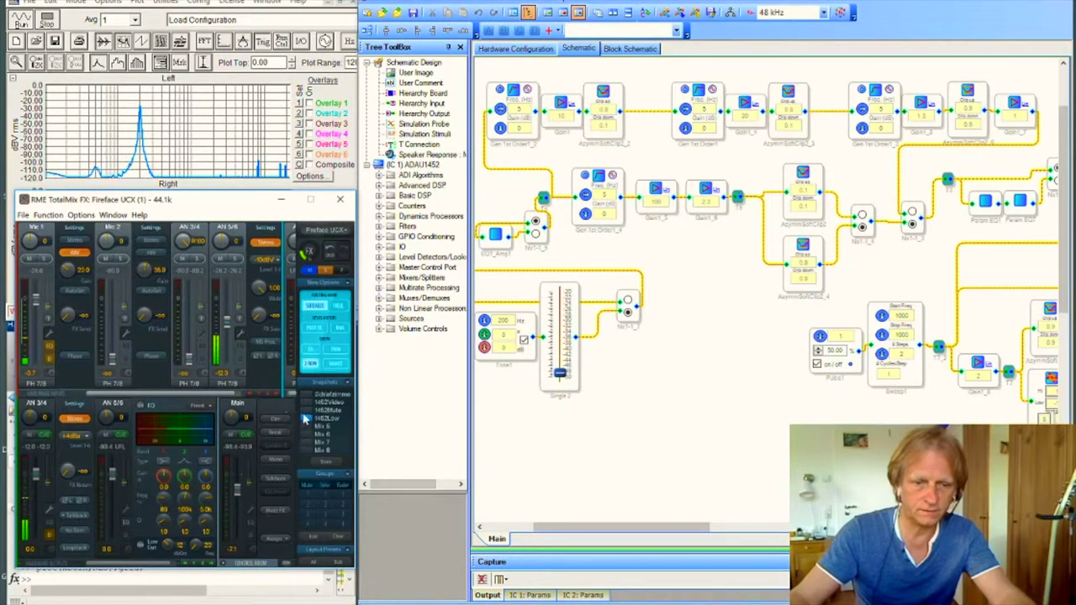
Load the 1k62Video TotalMix snapshot, minimize the mixer, and fine-tune the Single2 level
click(307, 405)
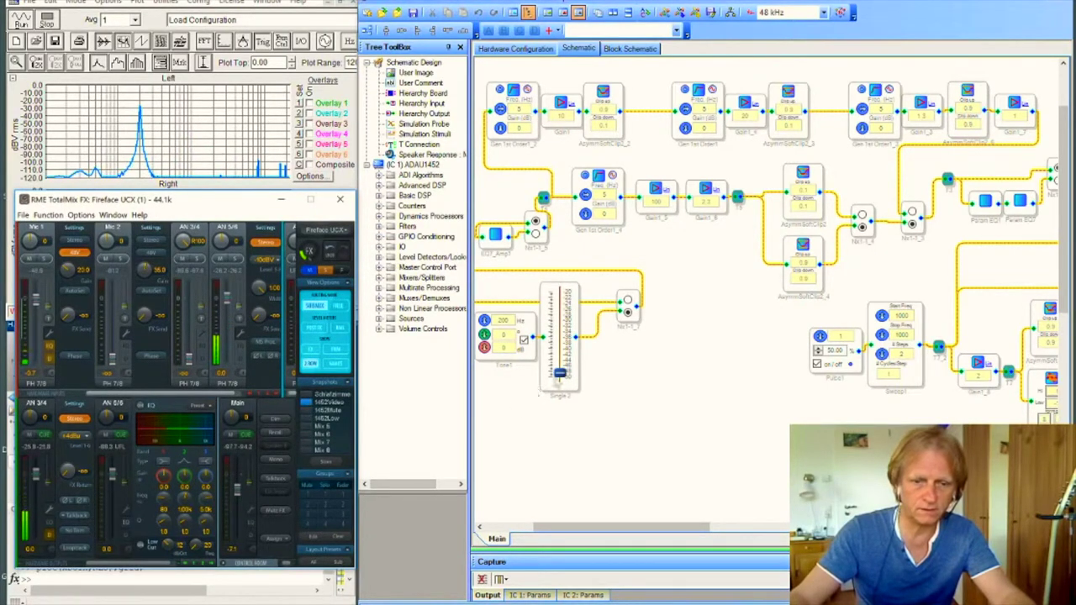
click(561, 371)
drag(561, 371, 560, 357)
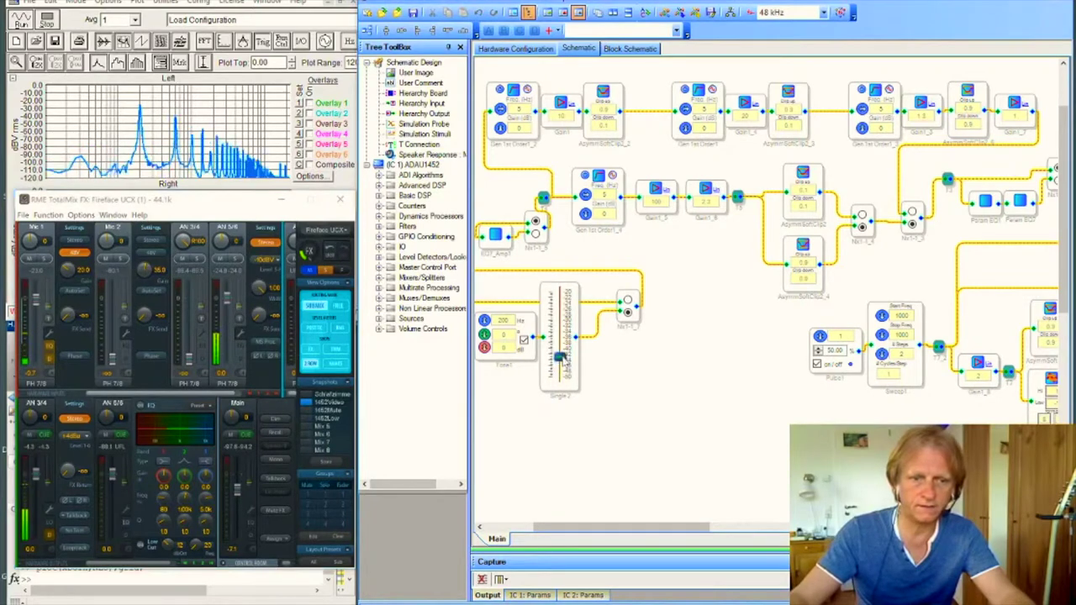
click(279, 201)
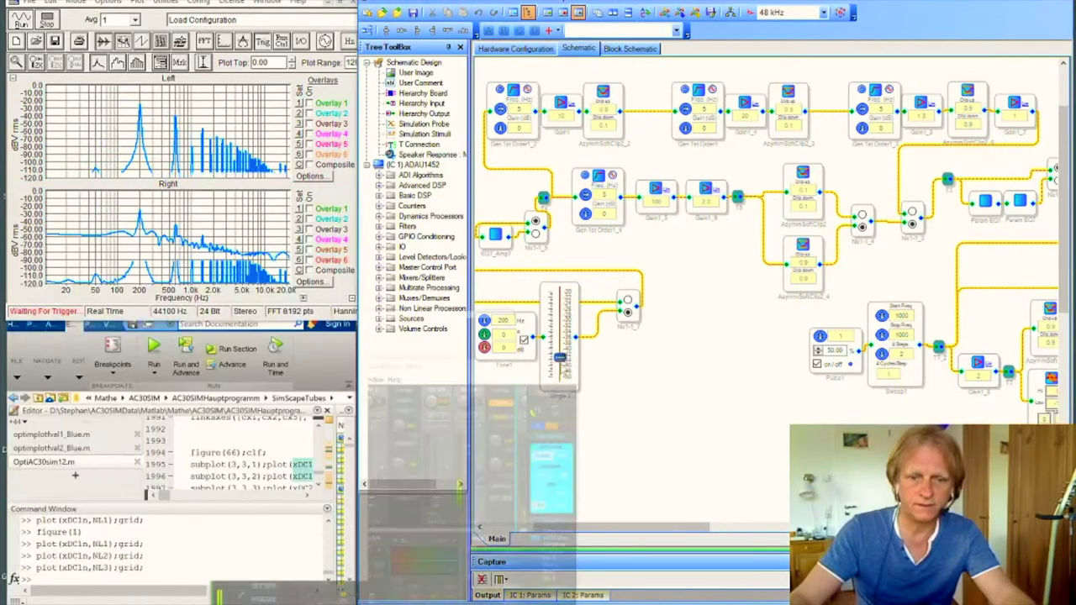
drag(560, 357, 561, 367)
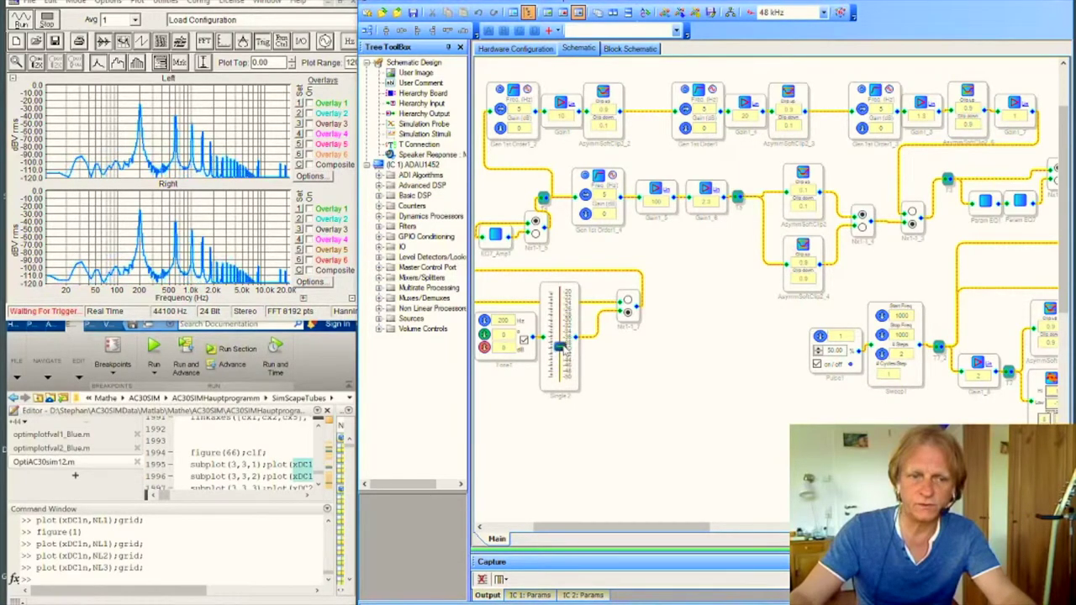
Push the Single2 drive up, trim it slightly lower, and select the live guitar source
mouse_move(560, 345)
mouse_down()
mouse_move(560, 315)
mouse_move(561, 364)
mouse_up()
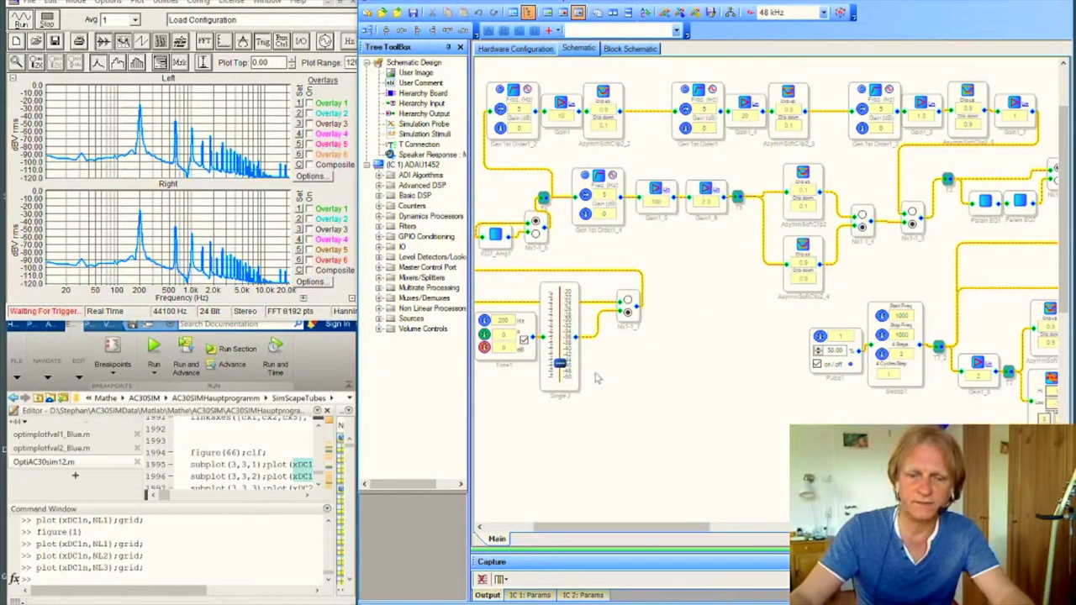
mouse_move(560, 365)
mouse_down()
mouse_move(561, 307)
mouse_move(560, 350)
mouse_up()
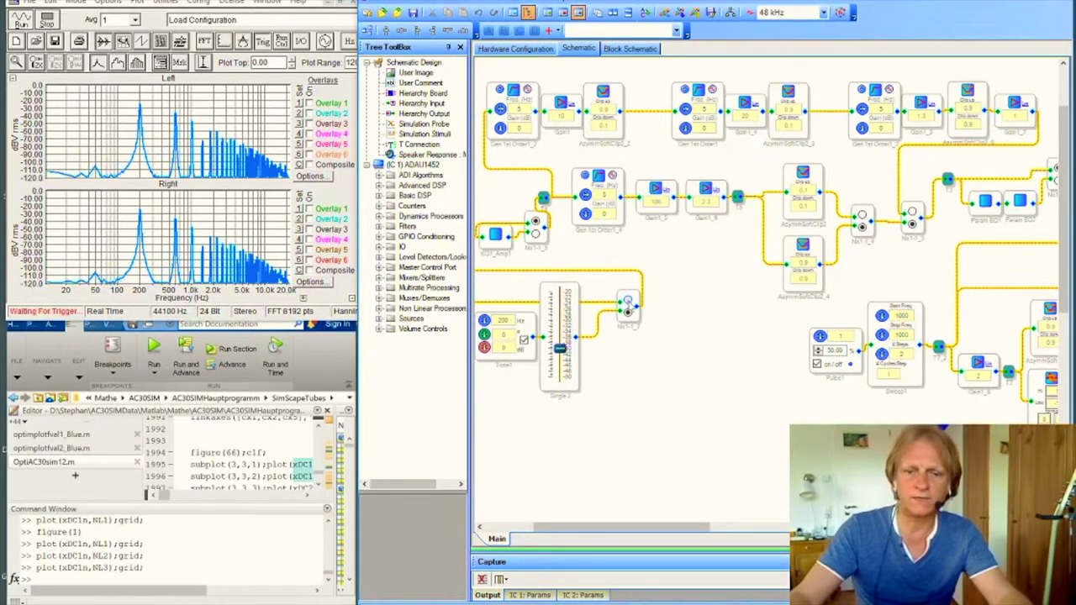
click(628, 309)
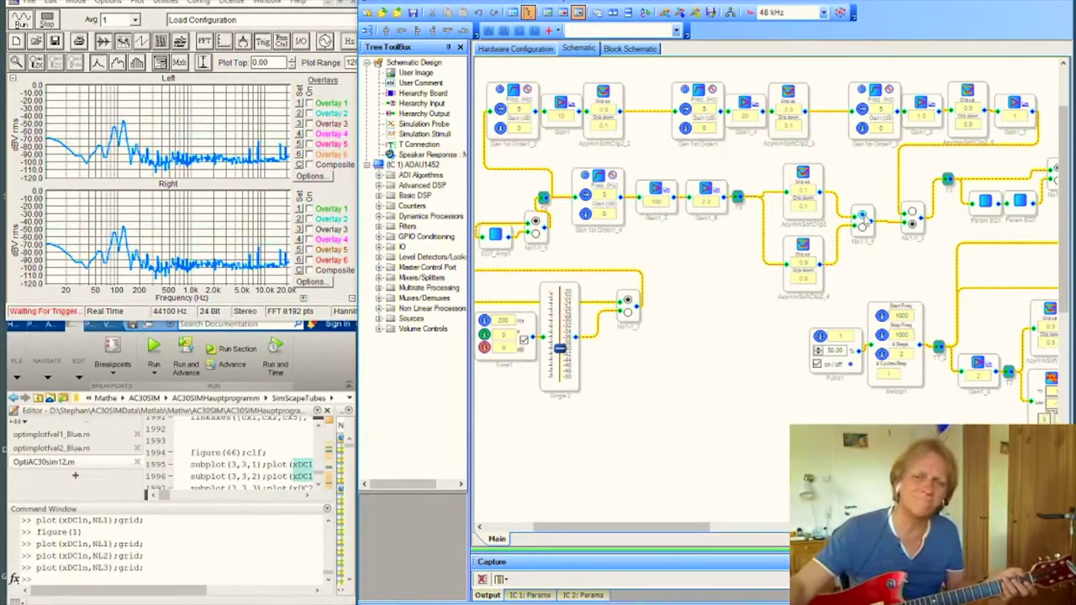
Scroll the schematic right while the live guitar plays through the clipping chain
drag(643, 530, 740, 530)
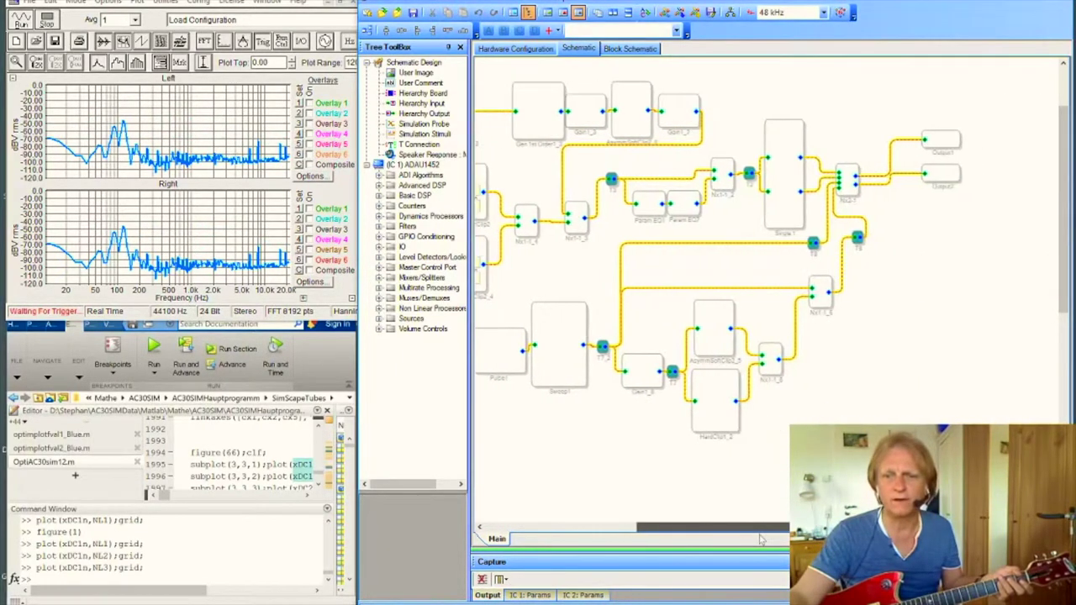
click(653, 215)
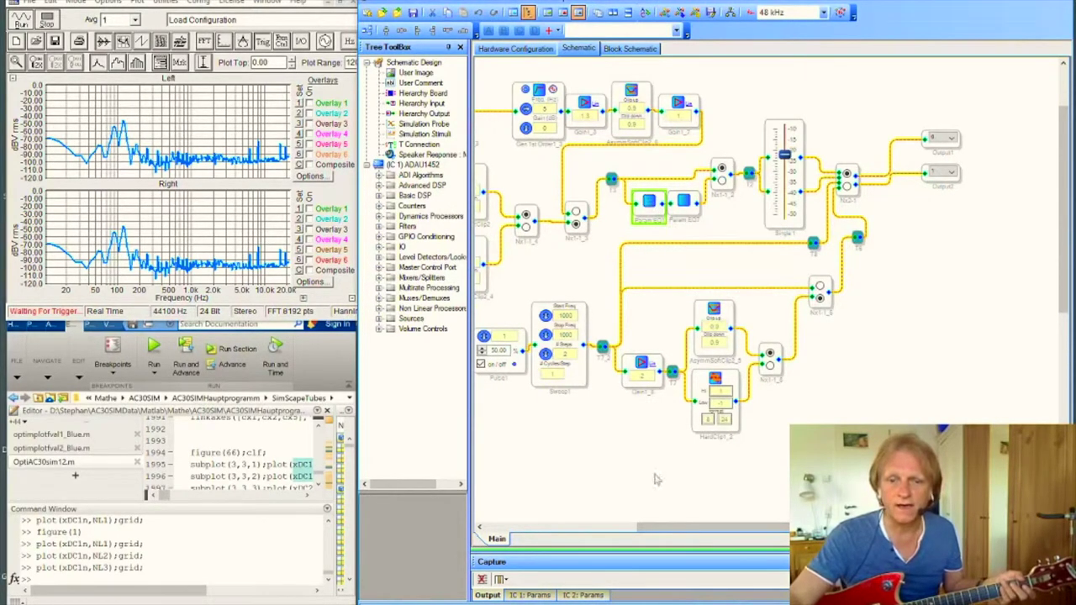
drag(686, 528, 631, 528)
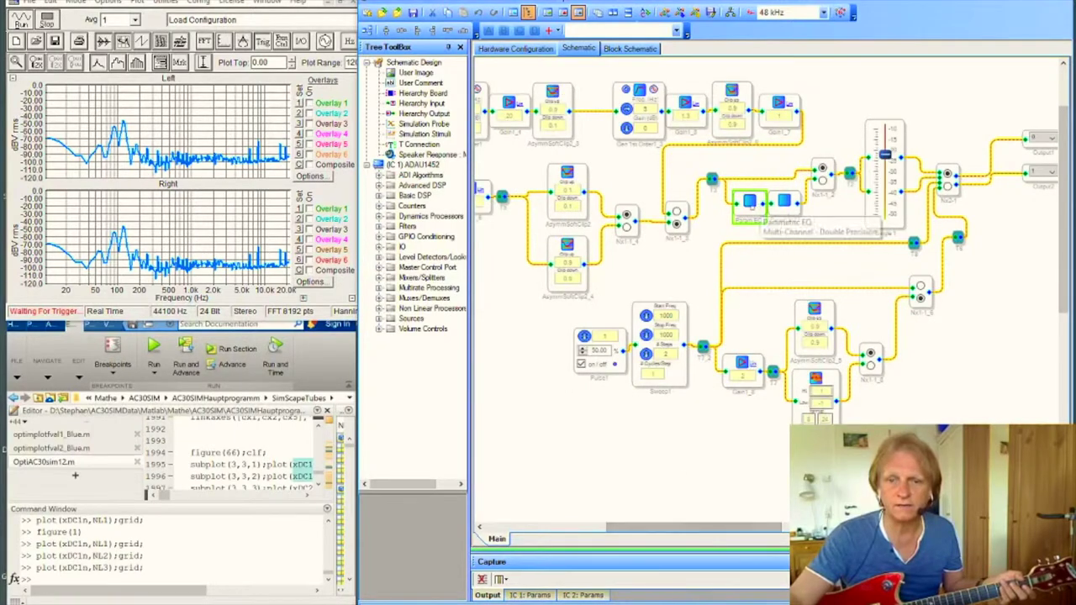
double_click(755, 205)
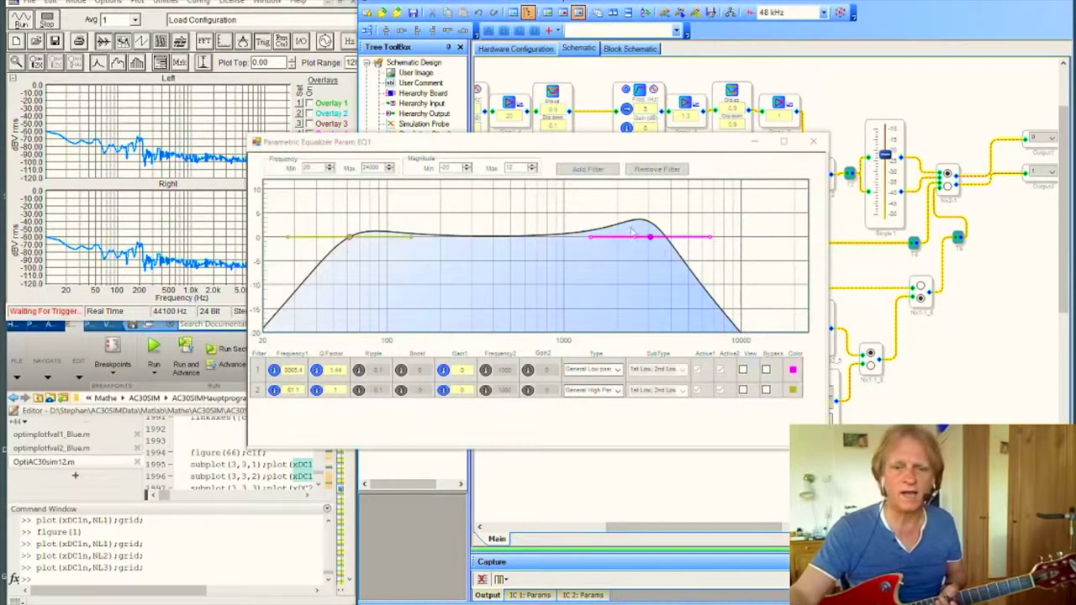
click(814, 144)
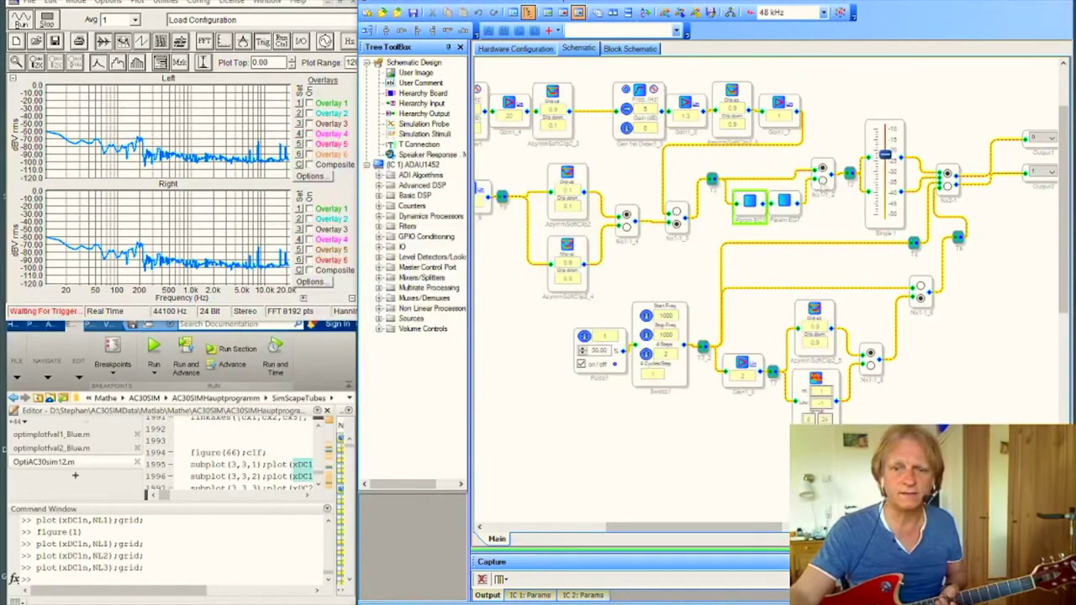
click(787, 205)
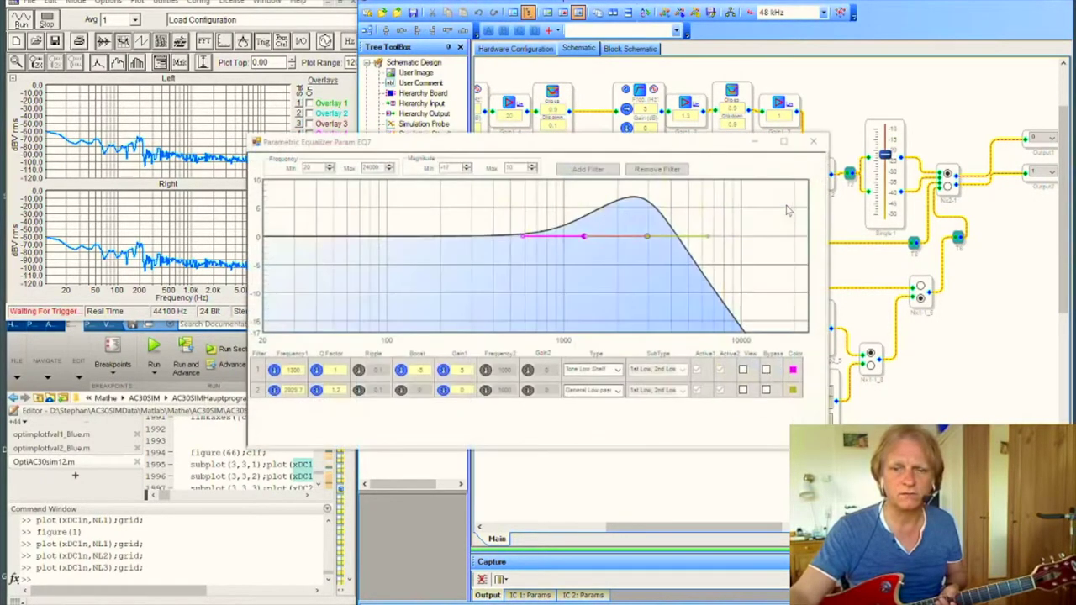
click(814, 141)
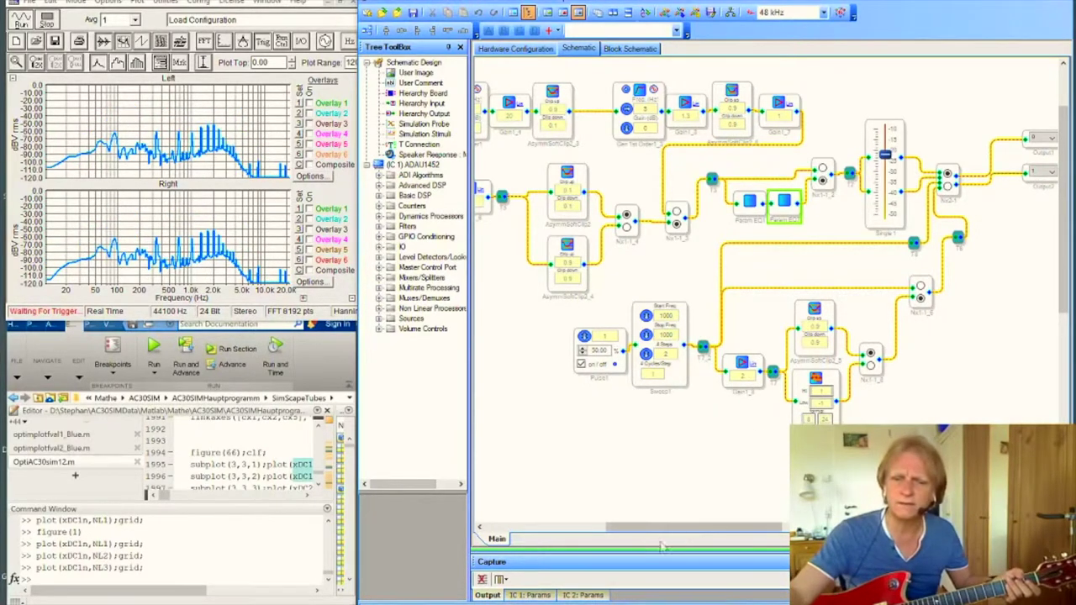
drag(687, 531, 643, 532)
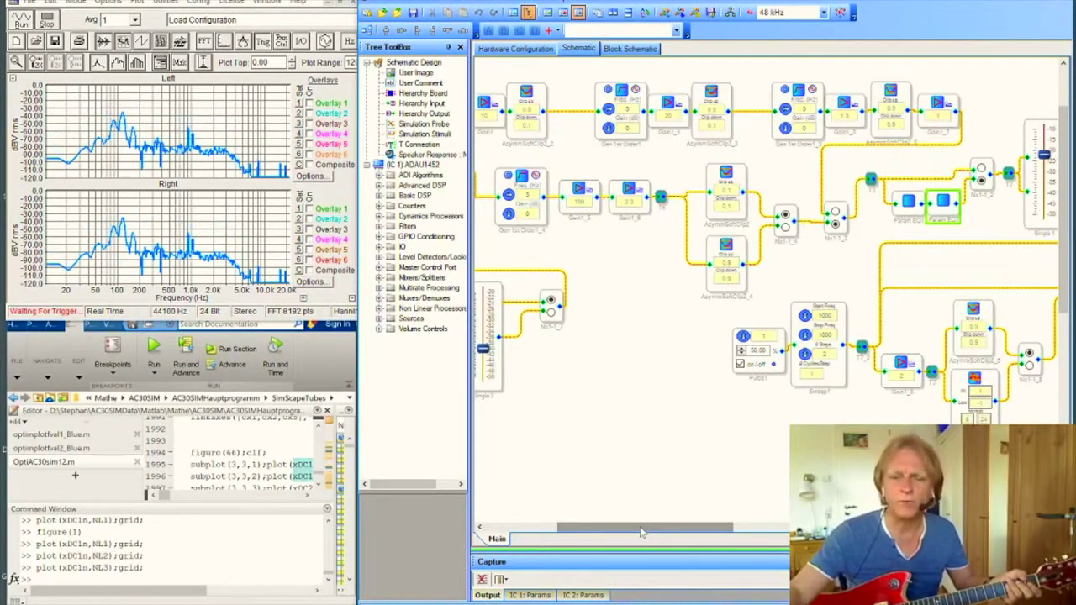
drag(642, 532, 597, 532)
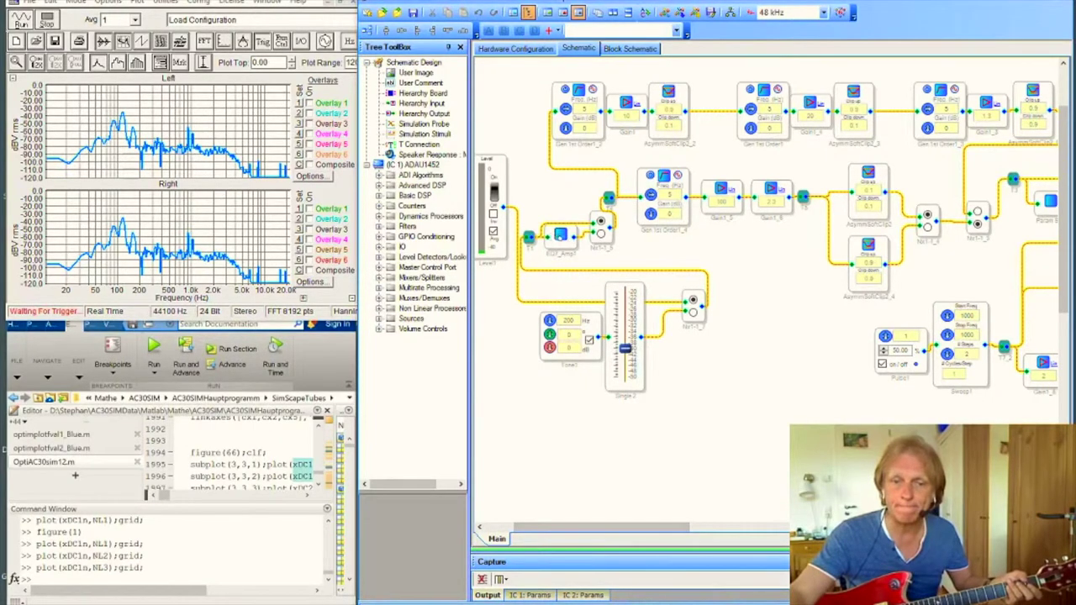
double_click(561, 236)
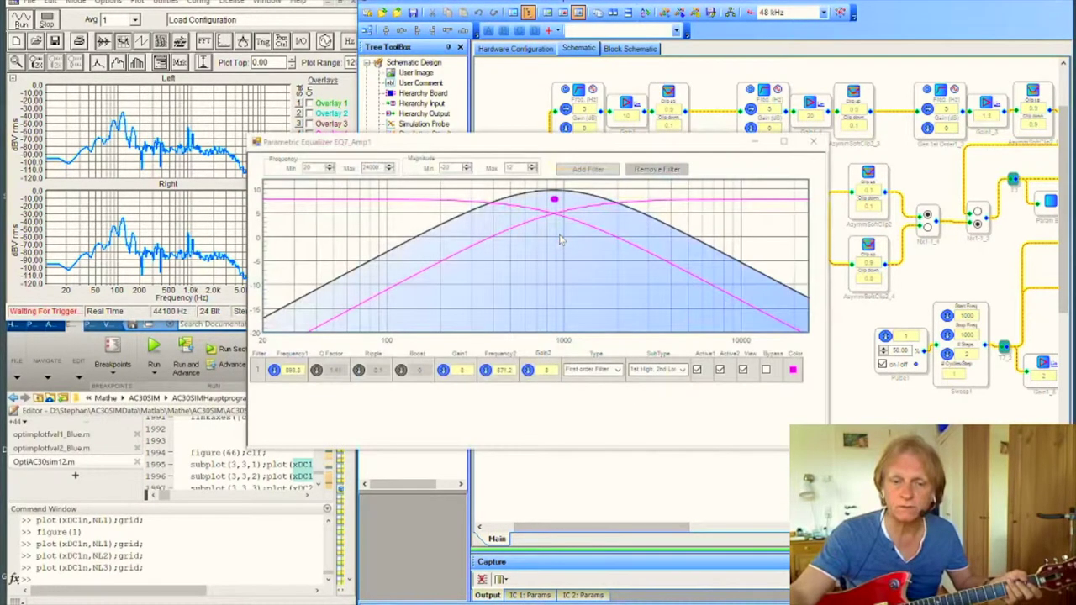
click(814, 141)
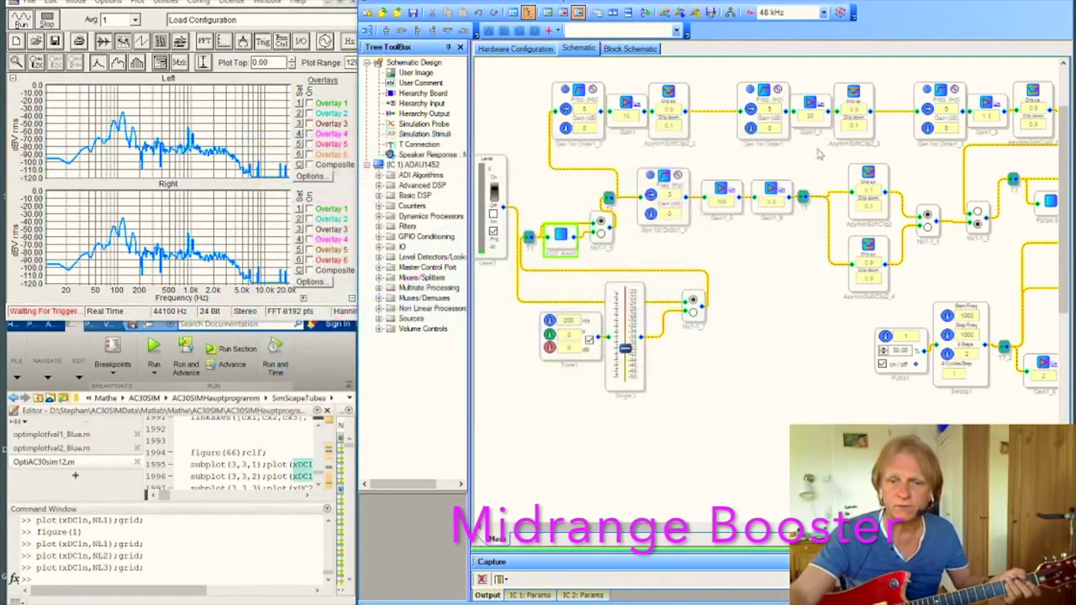
click(602, 239)
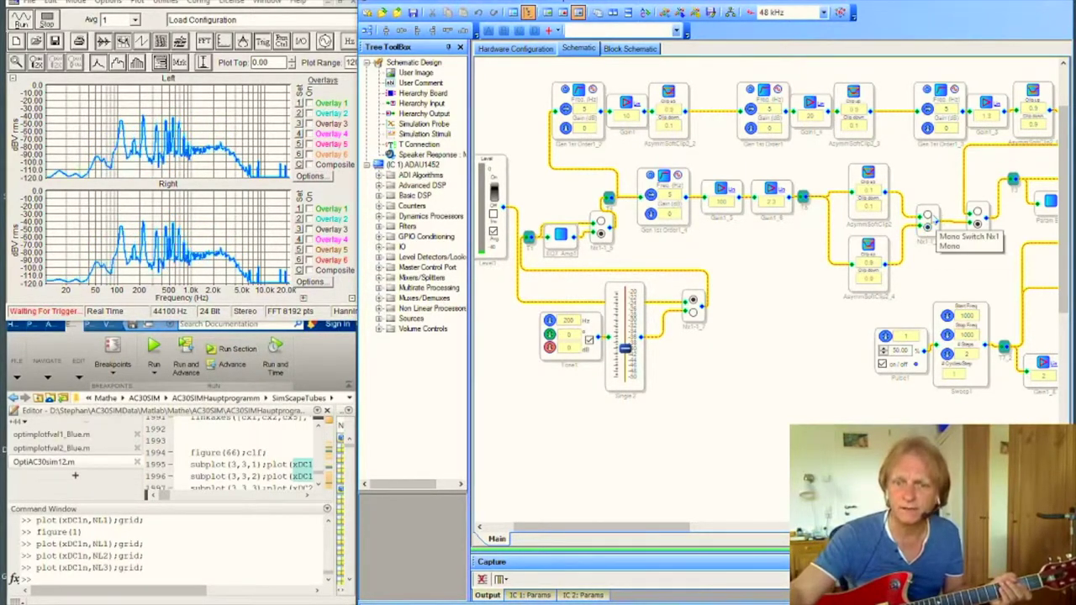
Toggle the Nx1 mux inputs to compare clipping paths on the live guitar spectrum
click(927, 216)
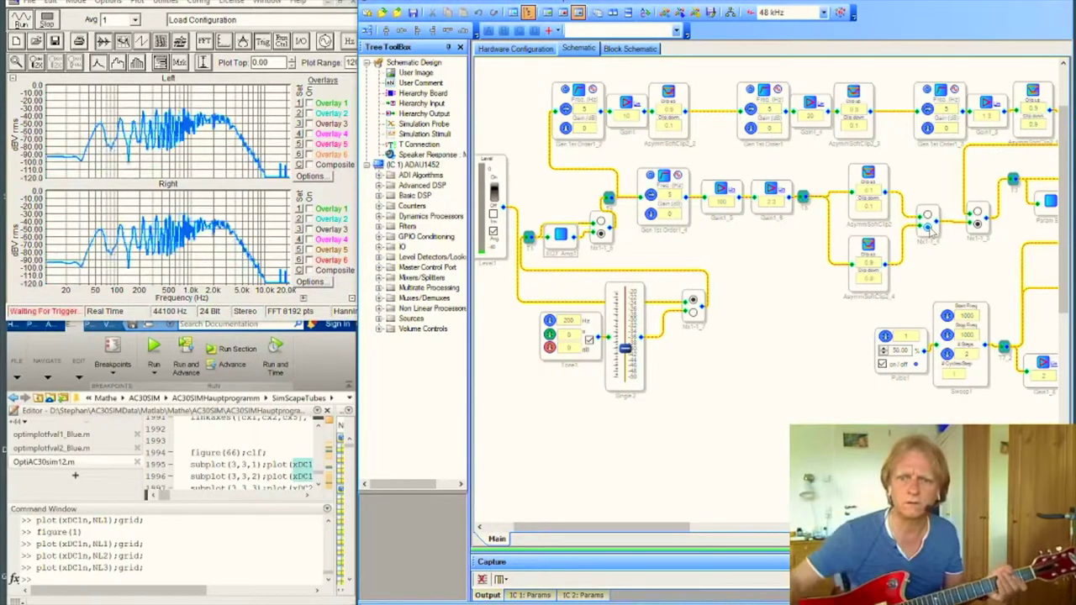
click(928, 216)
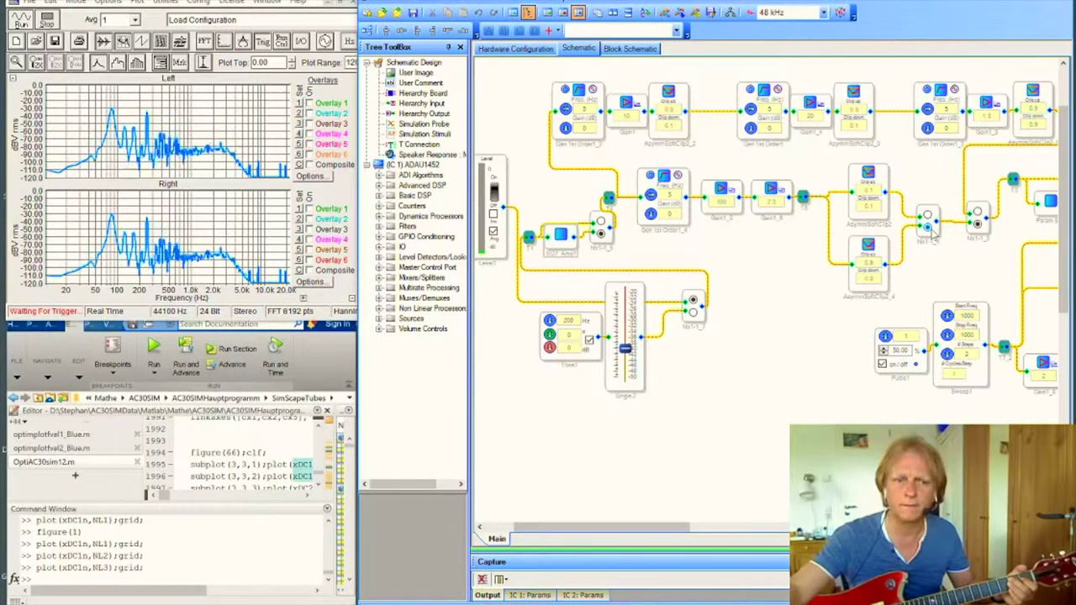
click(928, 216)
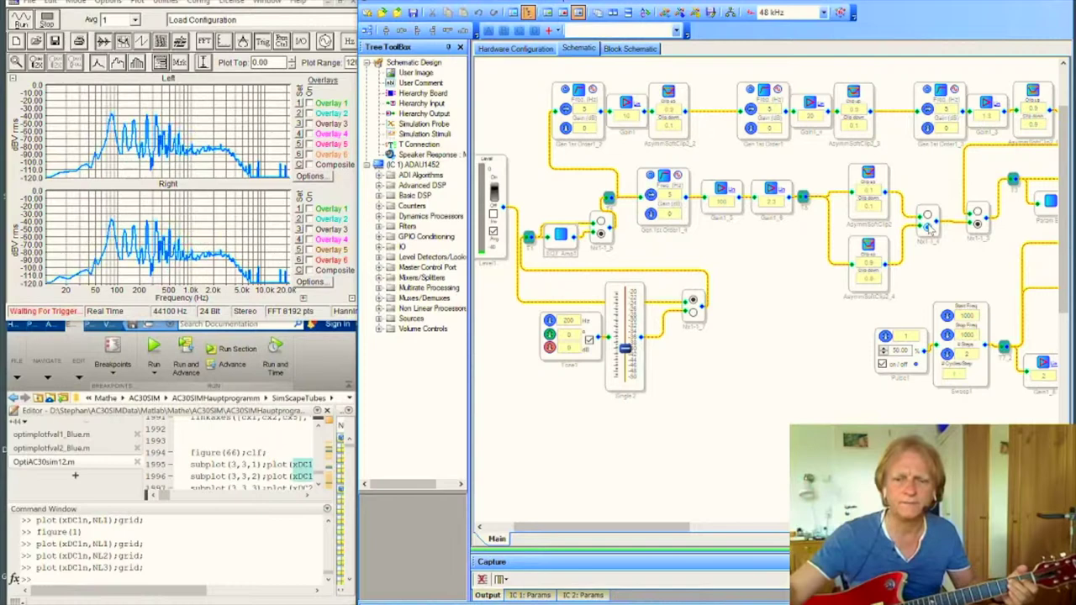
Pan the schematic right until the whole three-stage clipping chain along the top is visible
drag(650, 530, 660, 533)
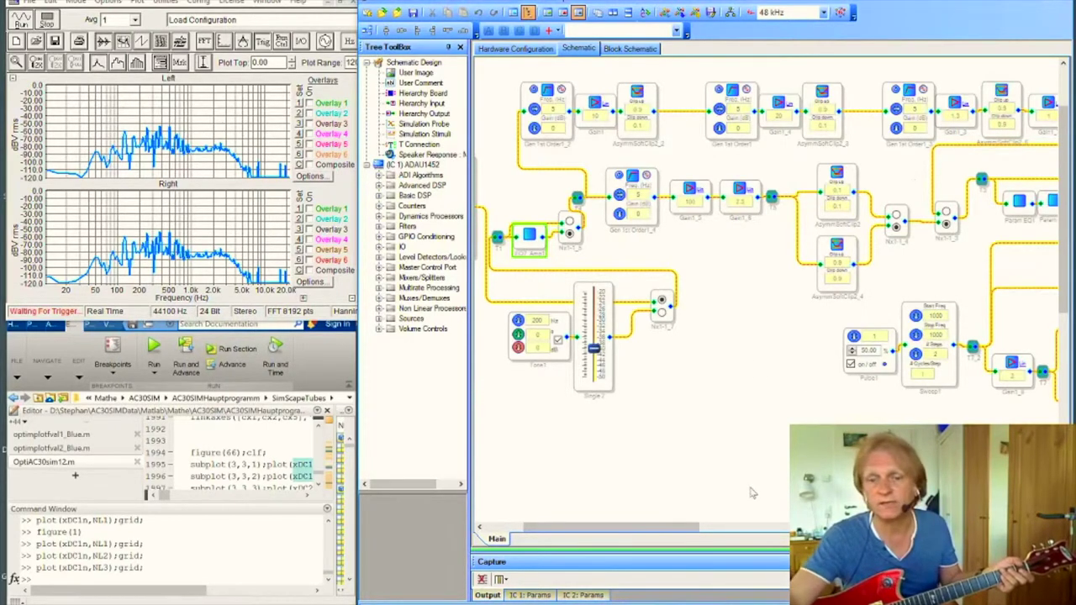
drag(673, 530, 685, 531)
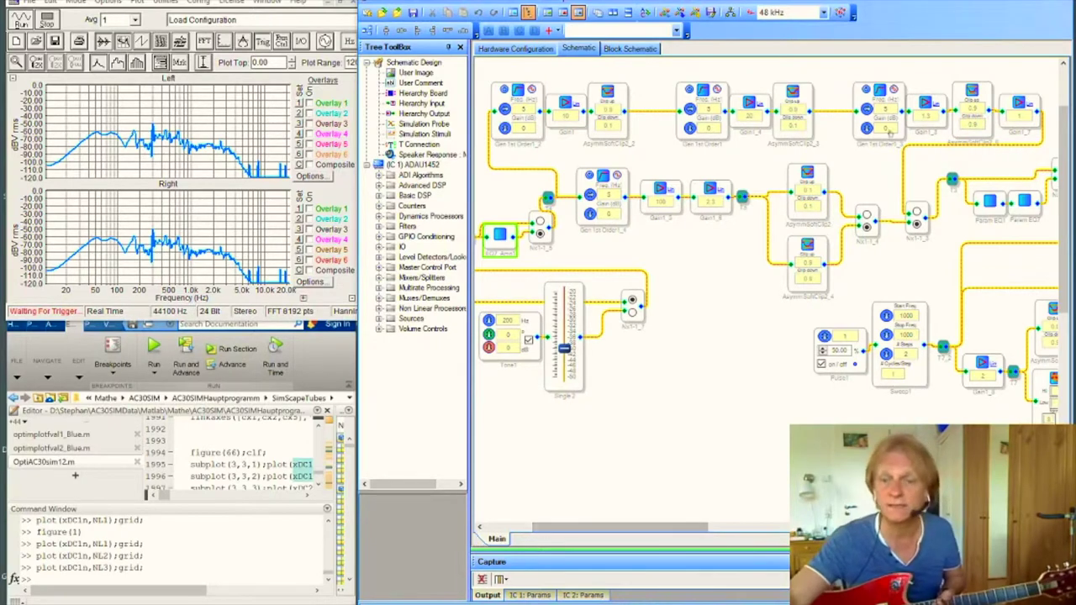
click(535, 141)
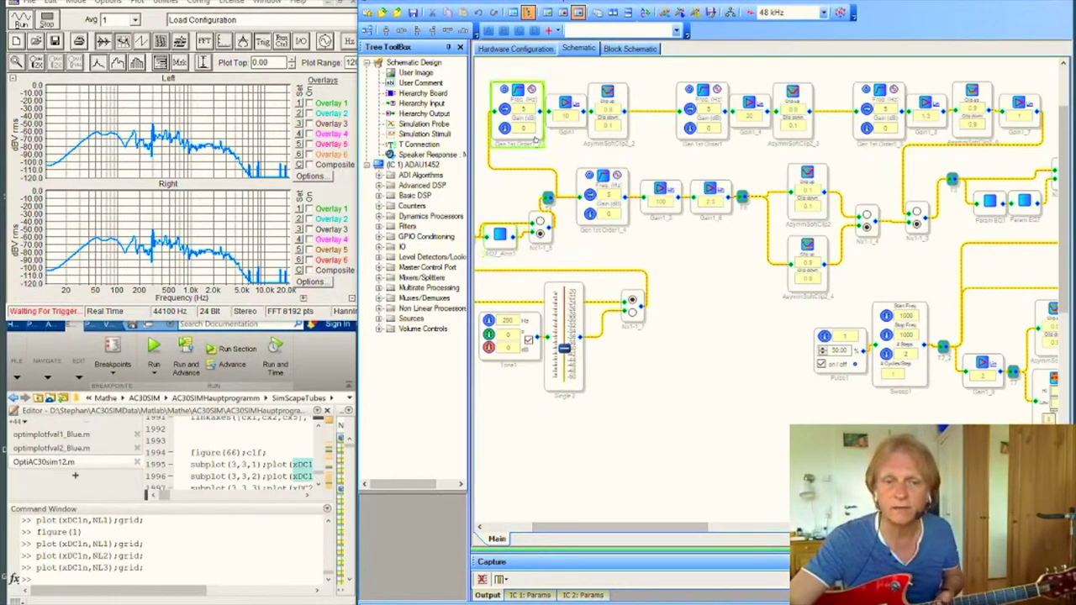
click(624, 97)
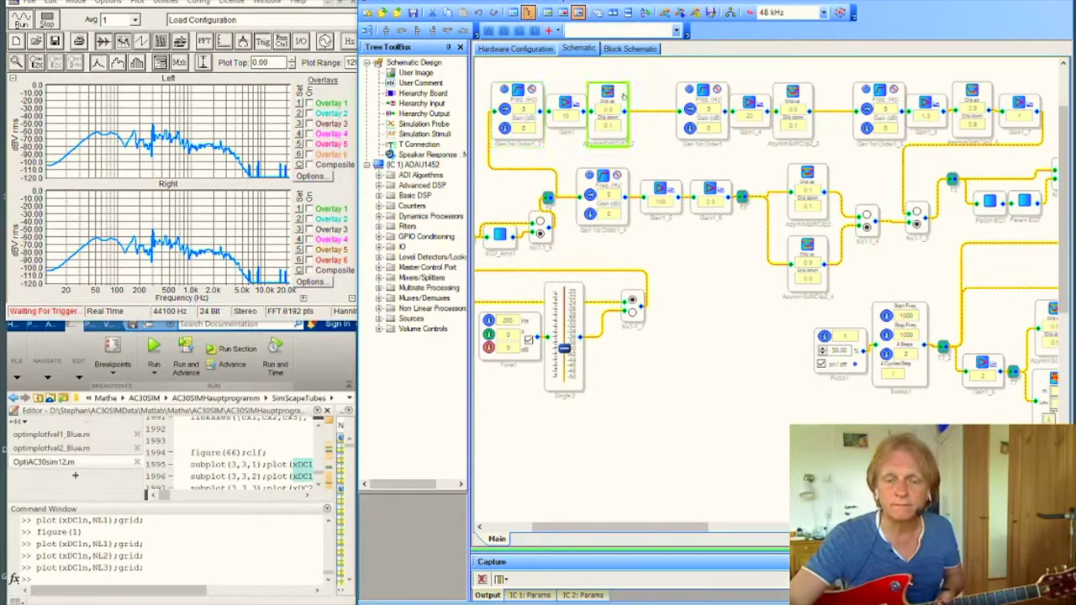
click(805, 93)
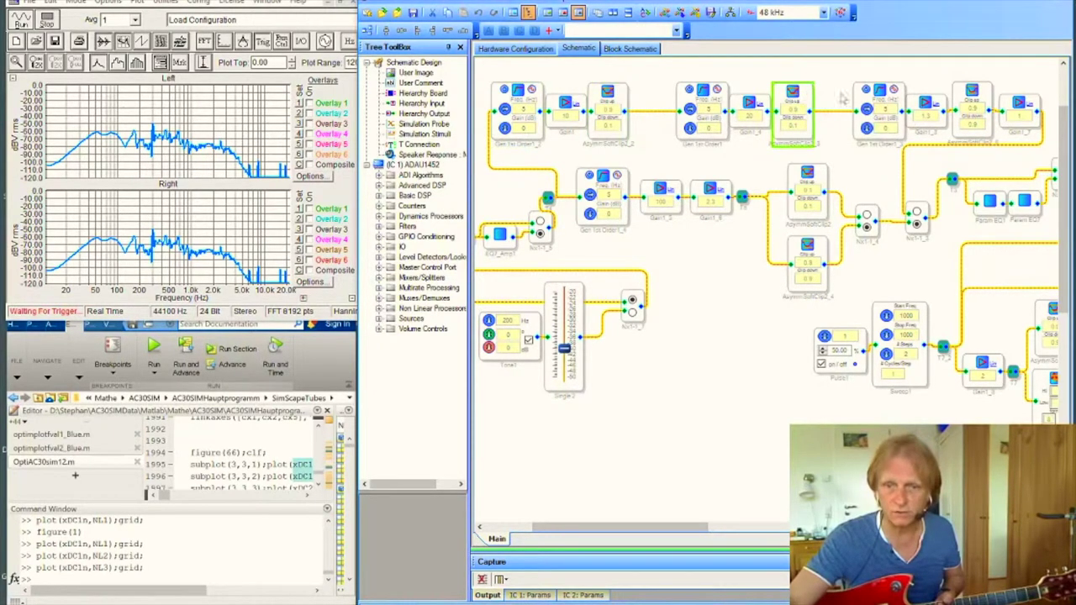
click(987, 93)
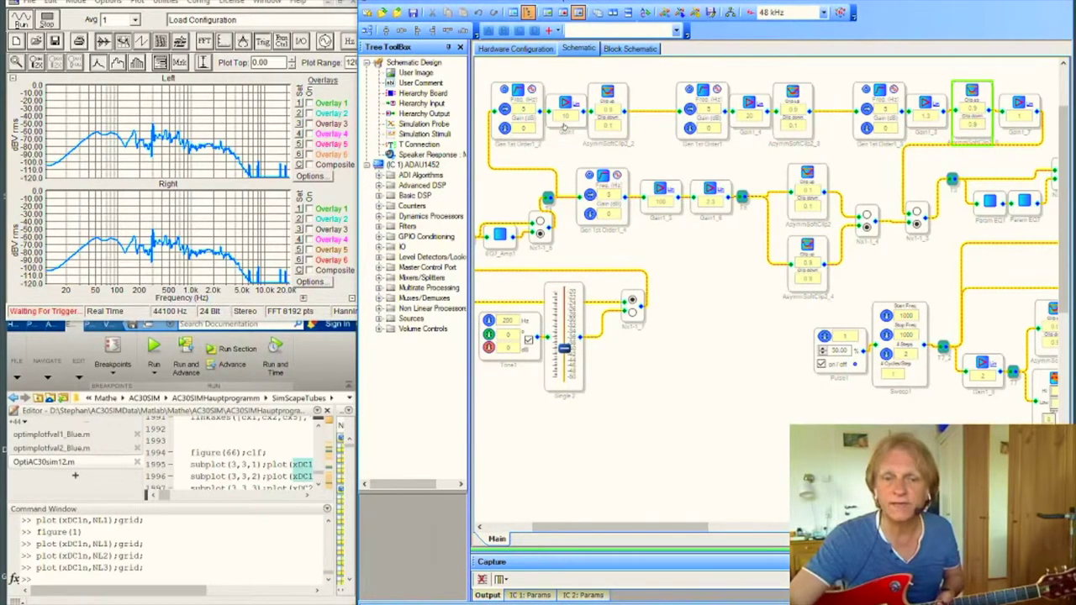
click(562, 124)
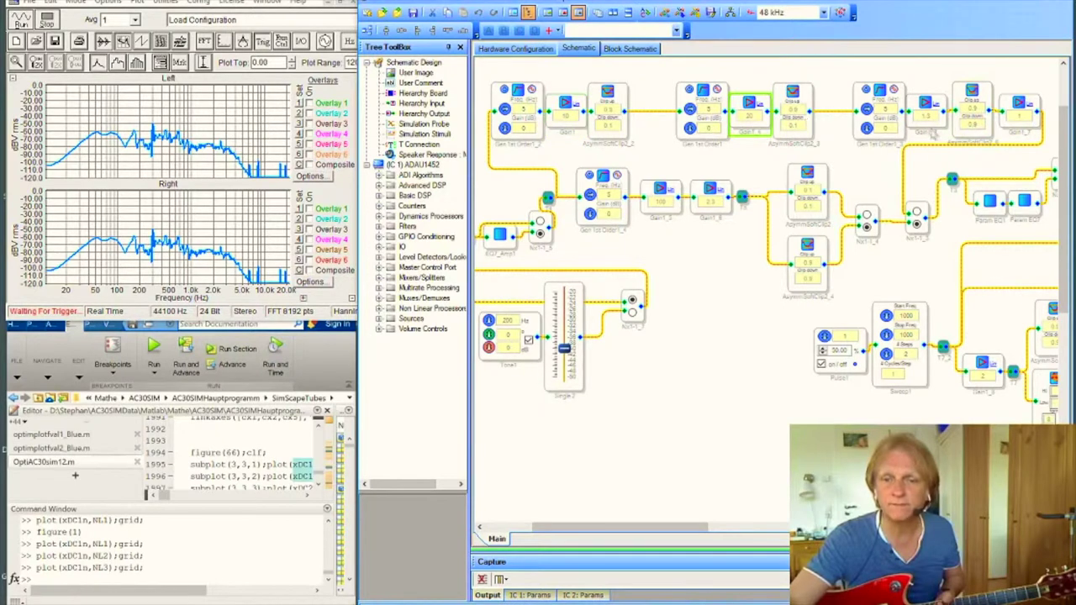
click(932, 130)
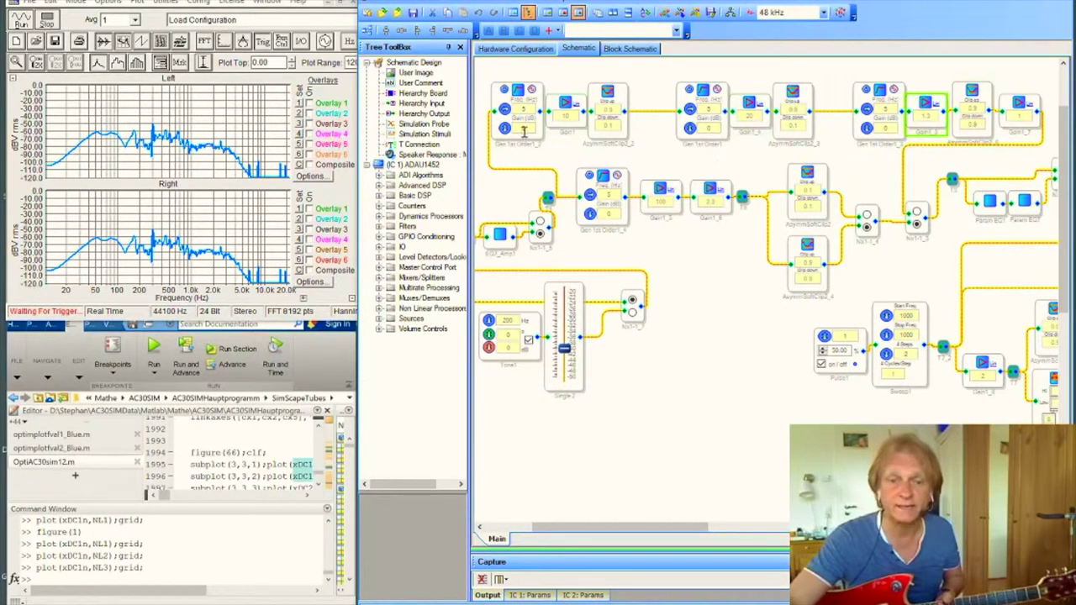
click(534, 143)
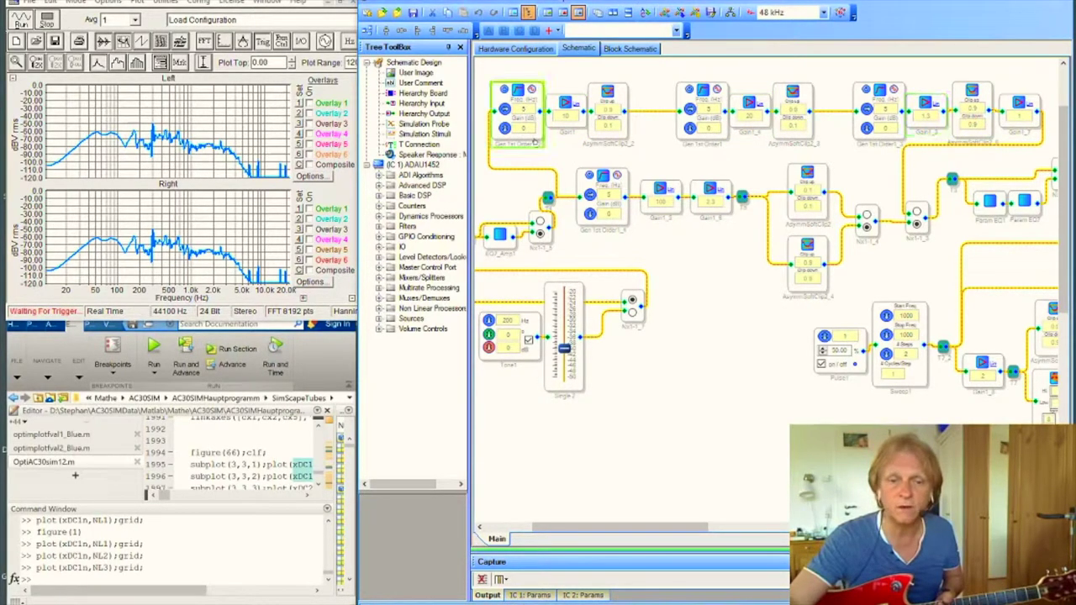
click(716, 138)
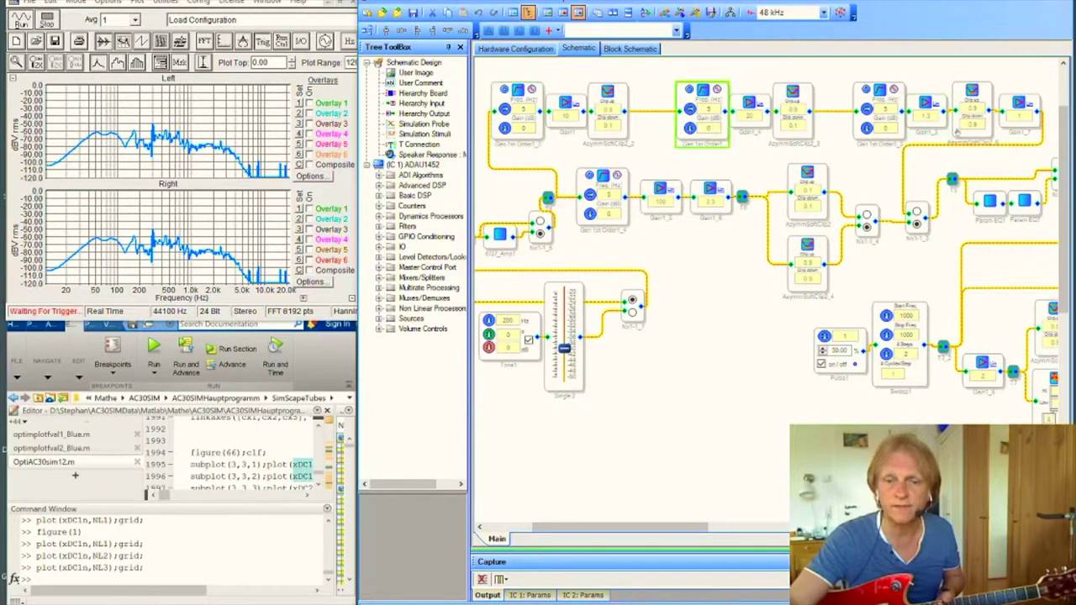
click(902, 143)
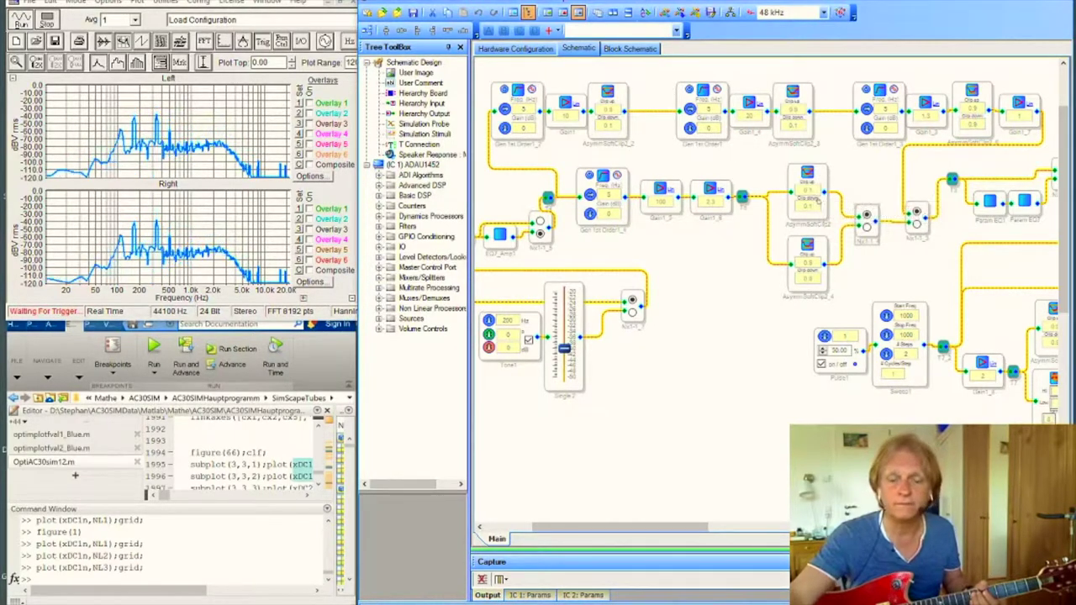
click(917, 224)
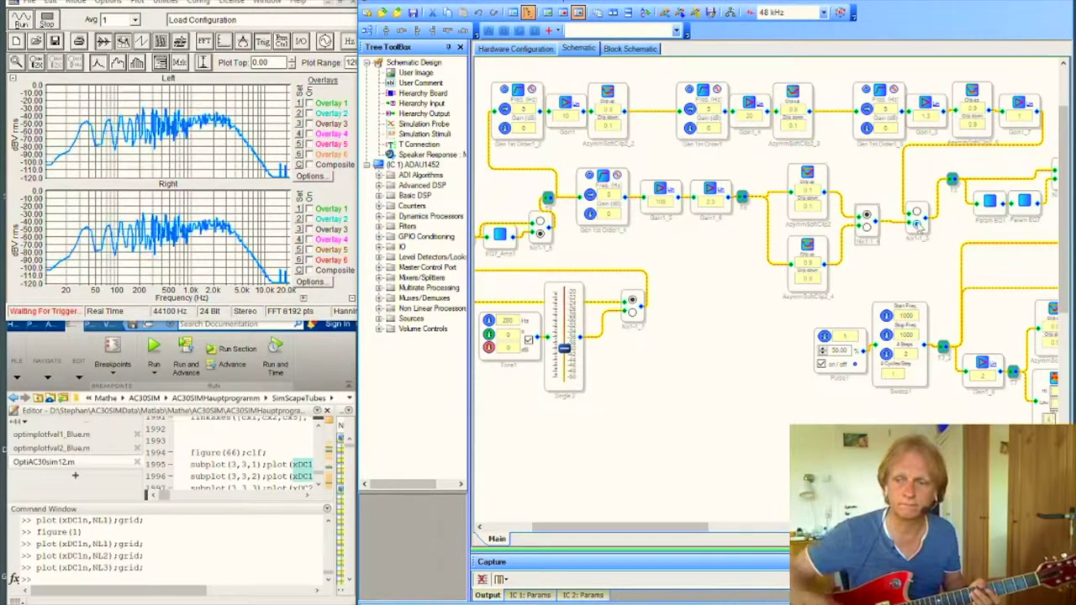
Flip the Nx1 switch between its upper and lower inputs several times, ending on the lower input
click(917, 214)
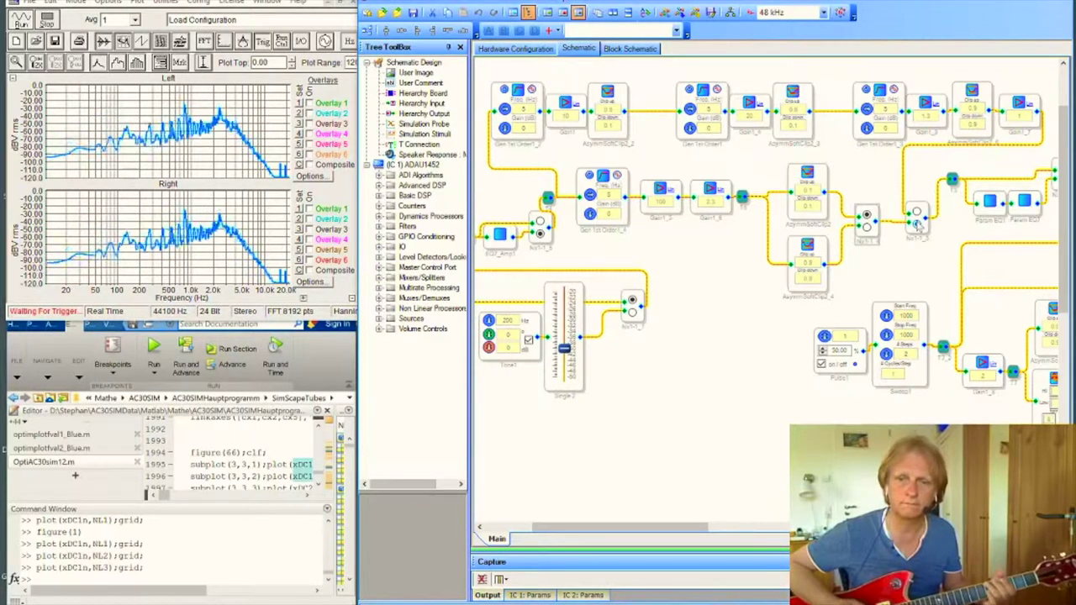
click(917, 222)
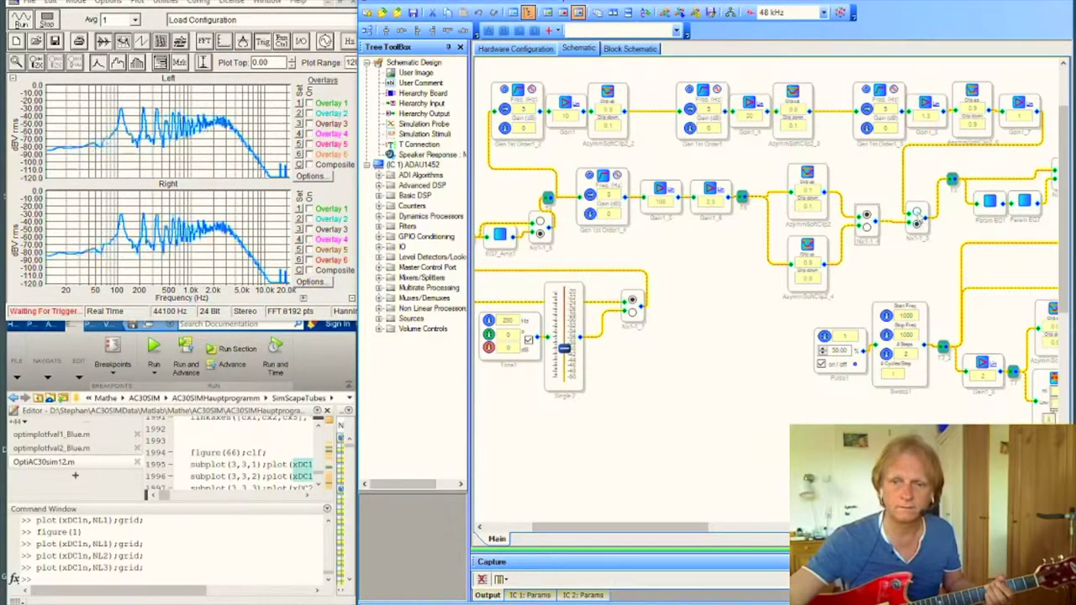
click(916, 224)
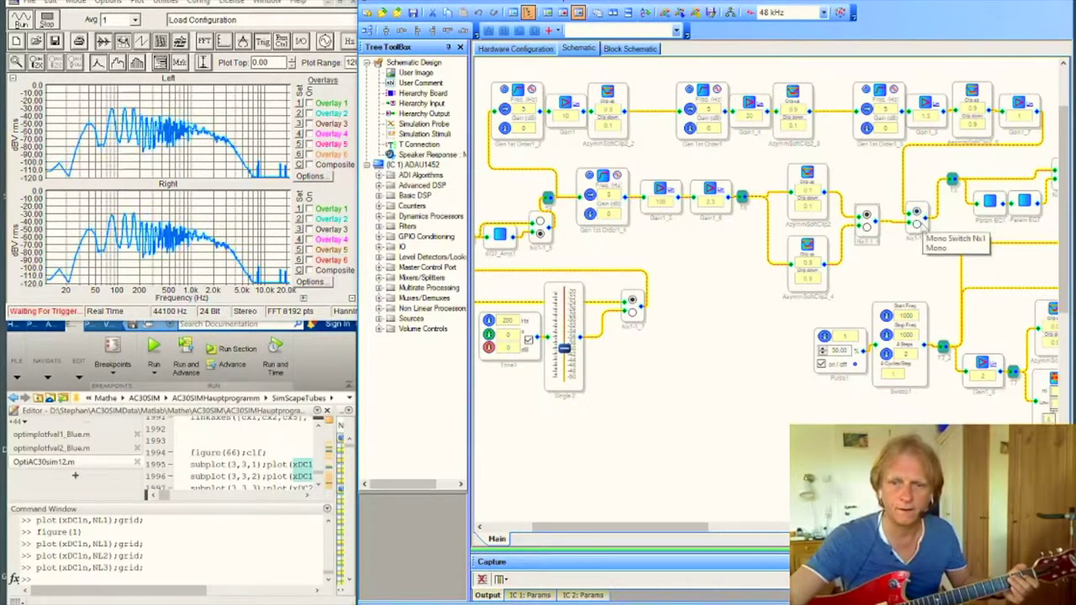
click(918, 225)
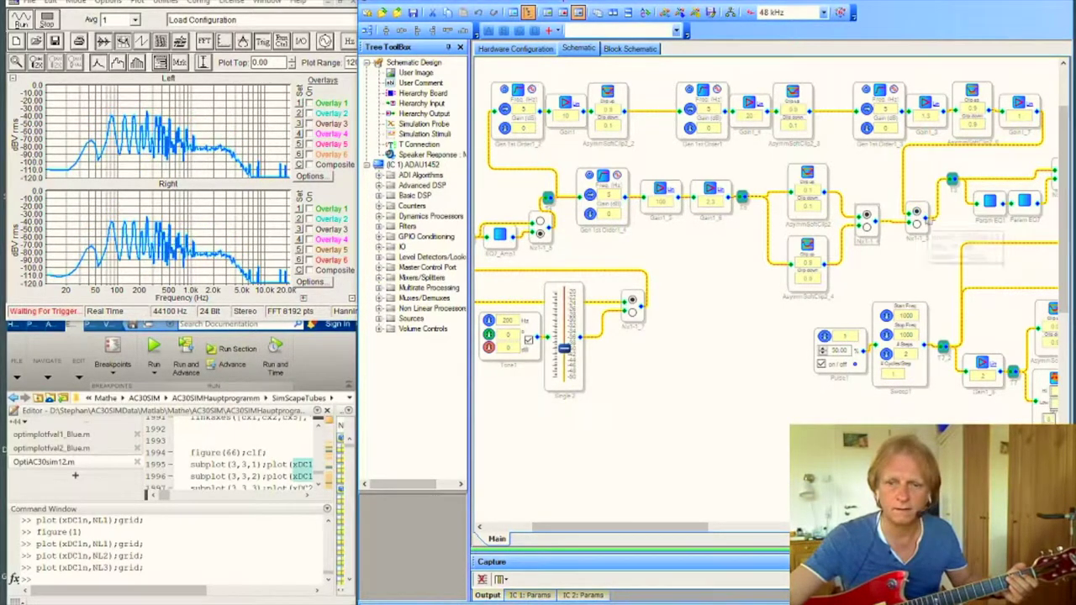
Set the Nx1 switch to its lower input, the one-stage soft-clipping path
click(919, 224)
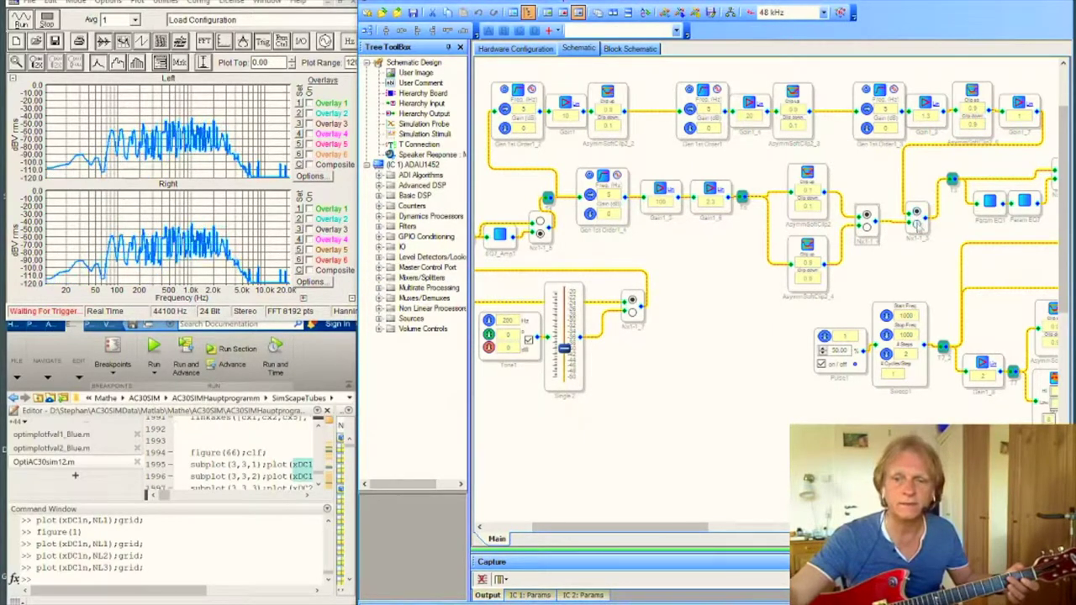
click(916, 212)
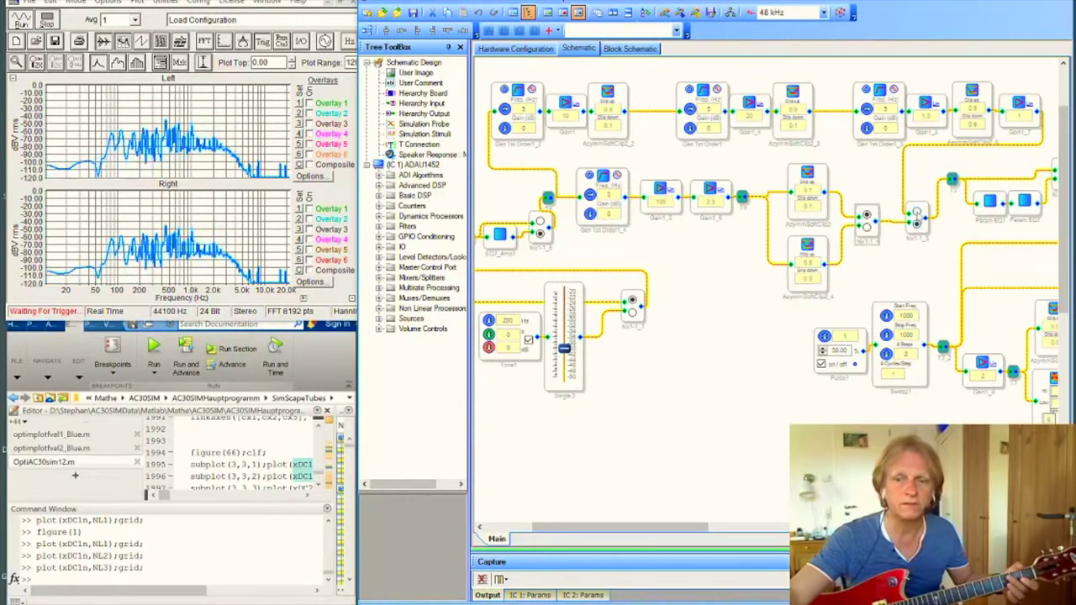
click(917, 224)
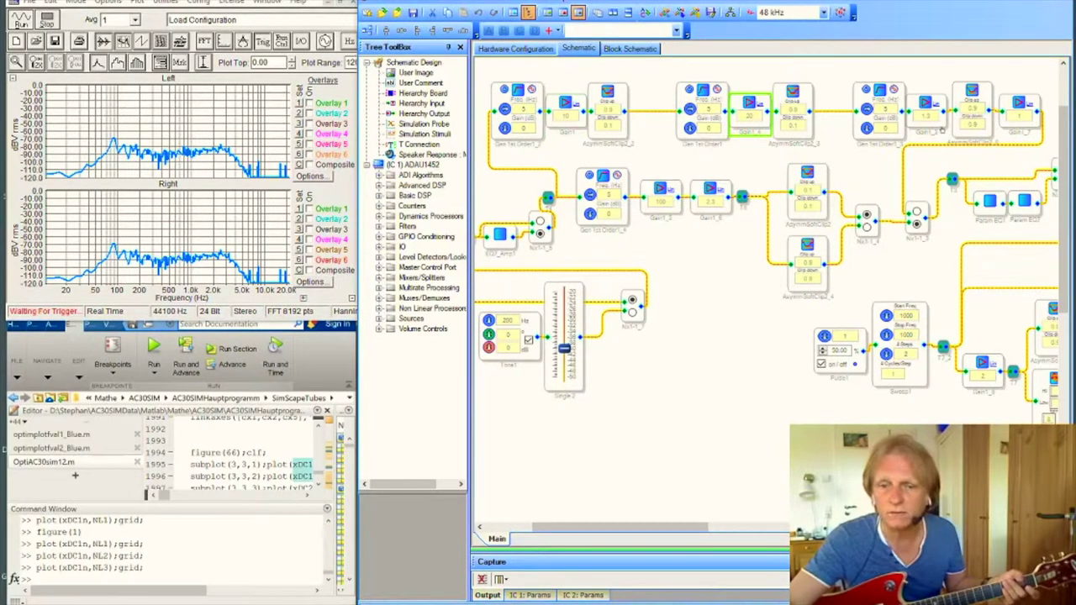
Select the Gain_5 and Gain_6 blocks of the one-stage path, then the Nx1 switch
click(721, 263)
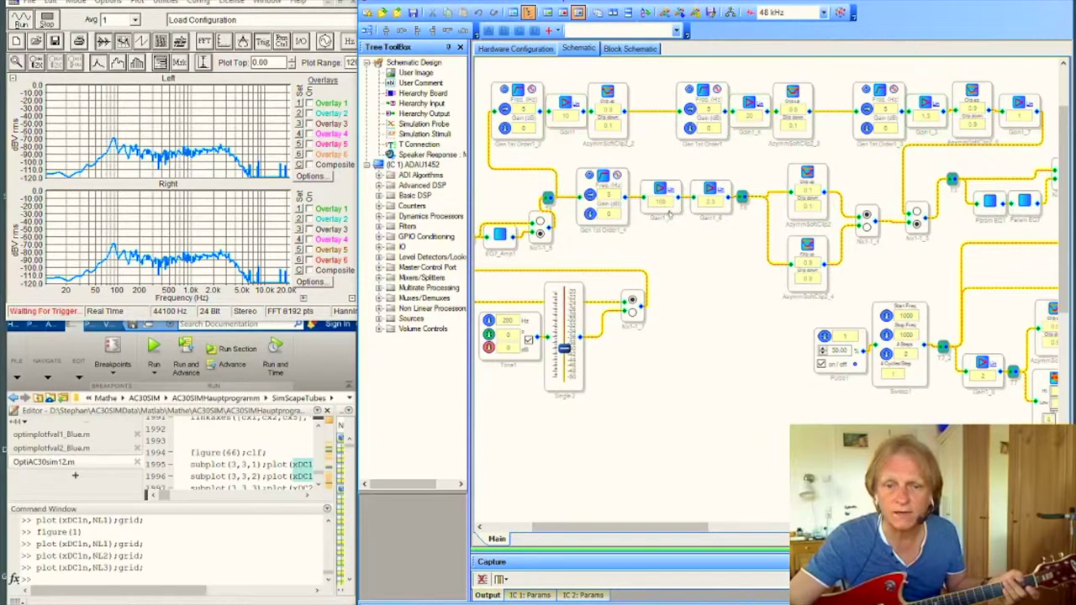
click(668, 213)
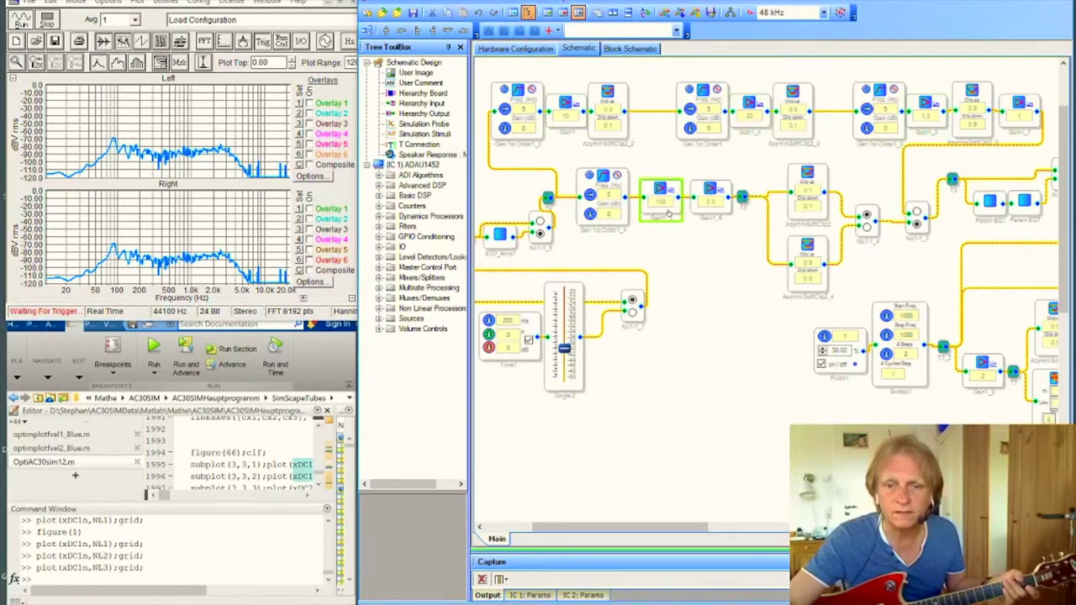
click(711, 202)
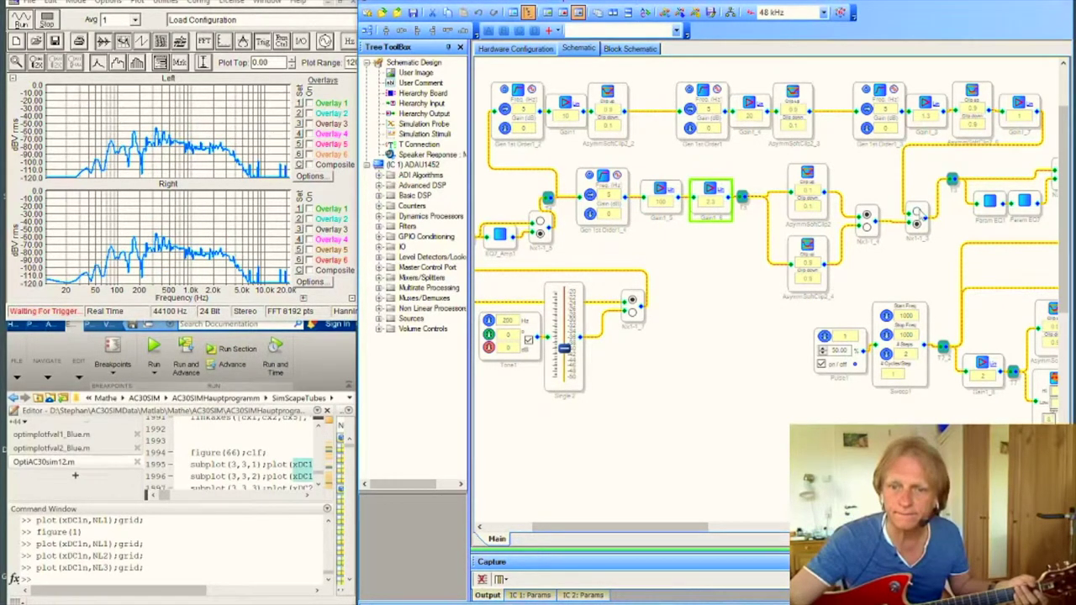
click(917, 211)
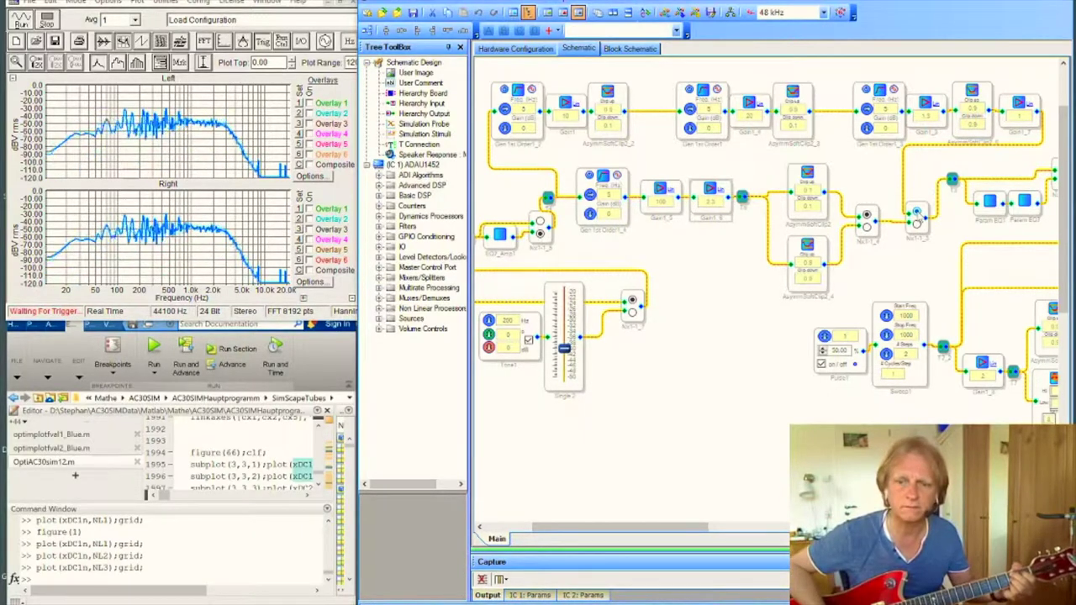
Toggle the Nx1 switch to the other clipping path and back while watching the spectrum analyzer
click(918, 222)
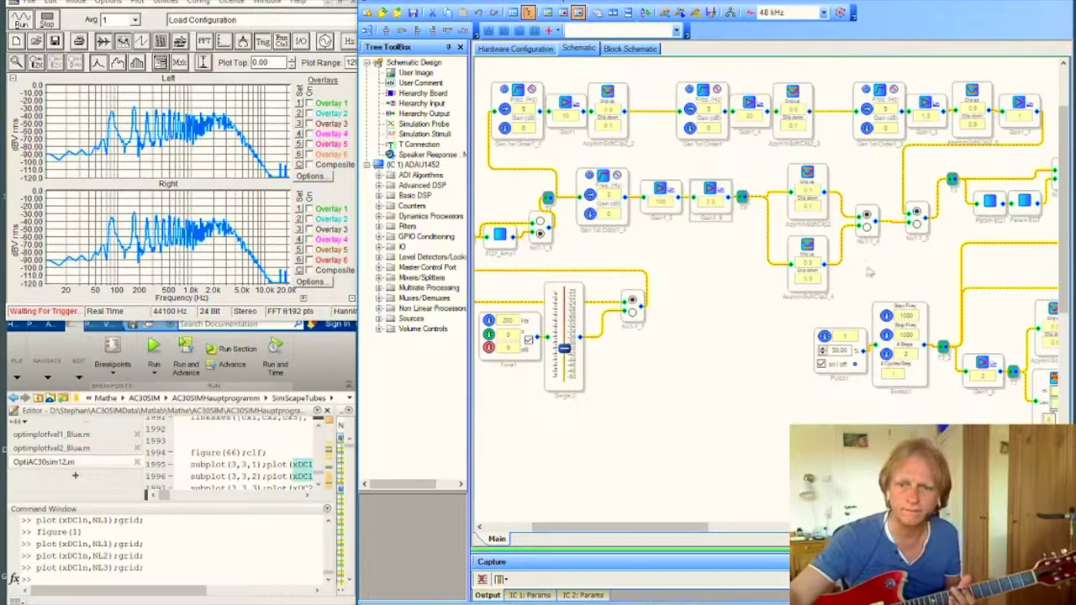
click(918, 224)
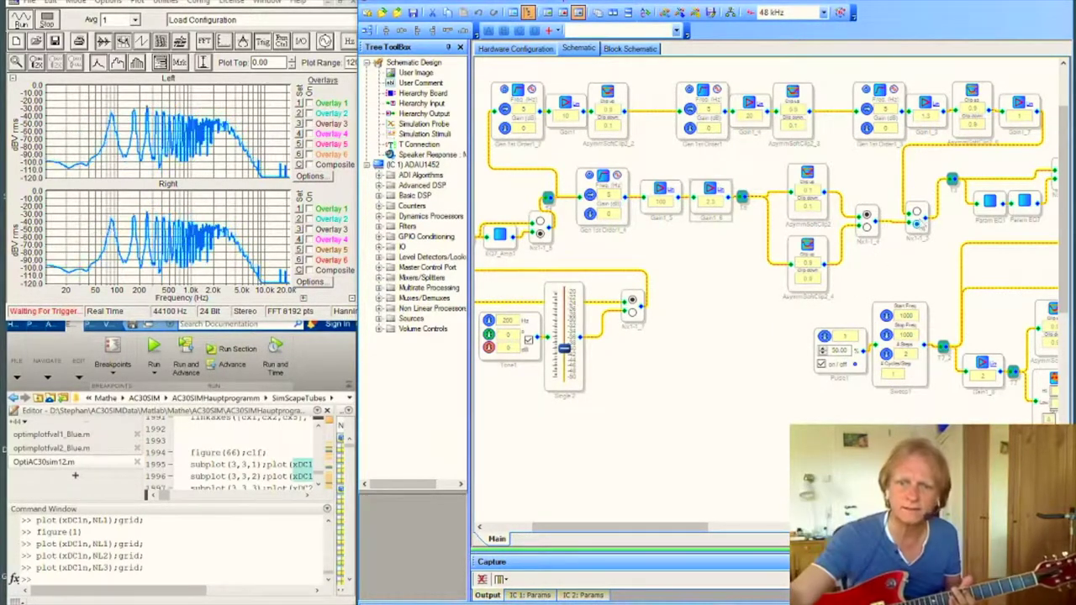